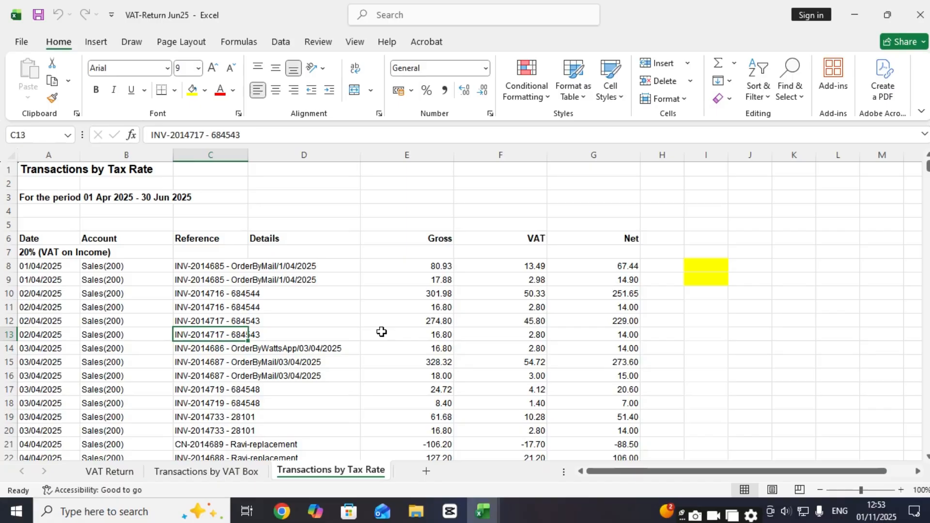
# - Review the references on the Transactions by Tax Rate sheet alongside the declined, deleted and voided invoices in the Receivable Invoice Summary workbook
pyautogui.click(301, 293)
pyautogui.click(129, 338)
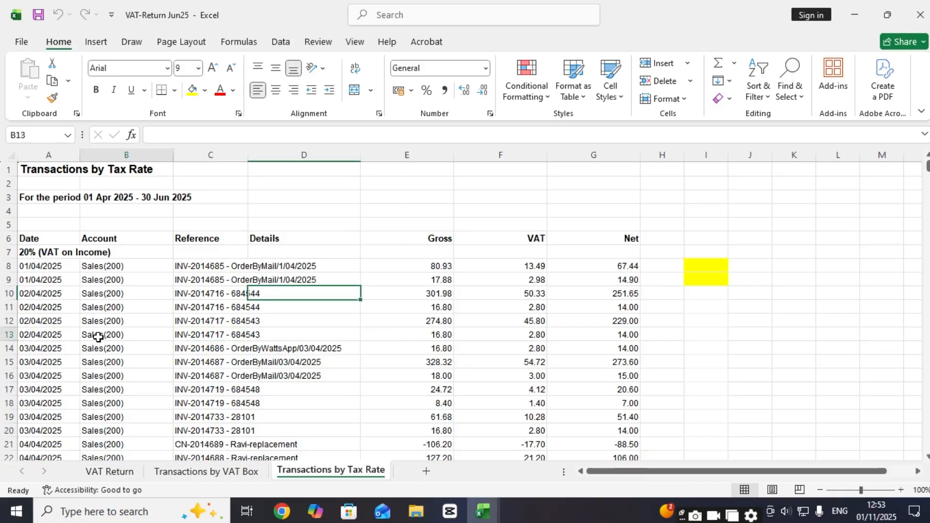
pyautogui.click(194, 317)
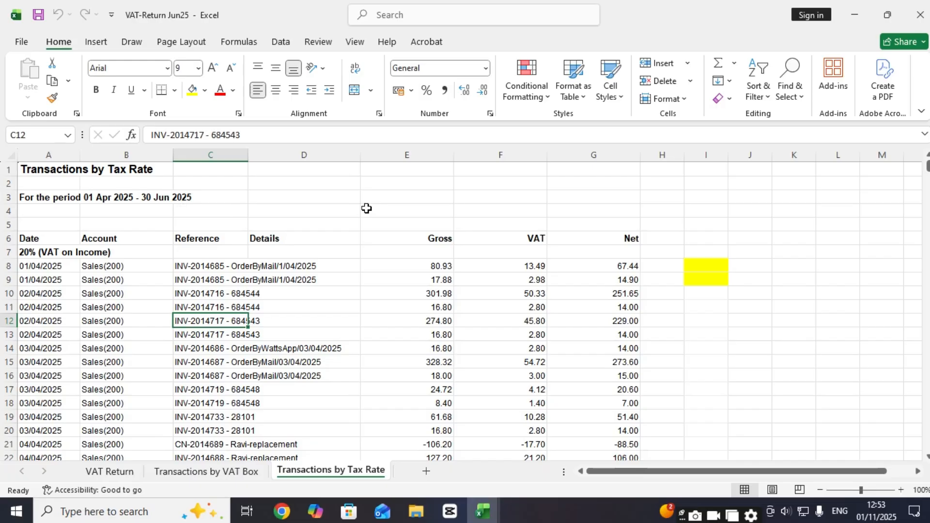
pyautogui.click(483, 511)
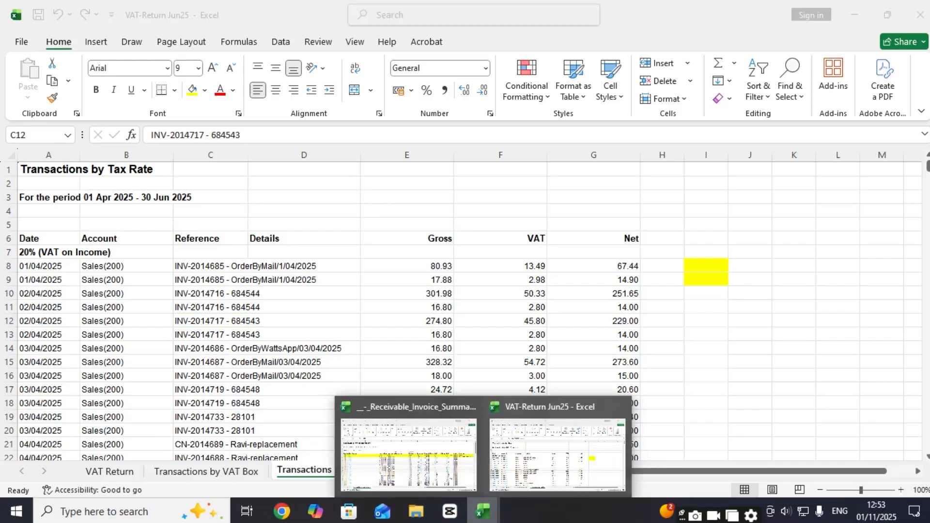
pyautogui.click(407, 474)
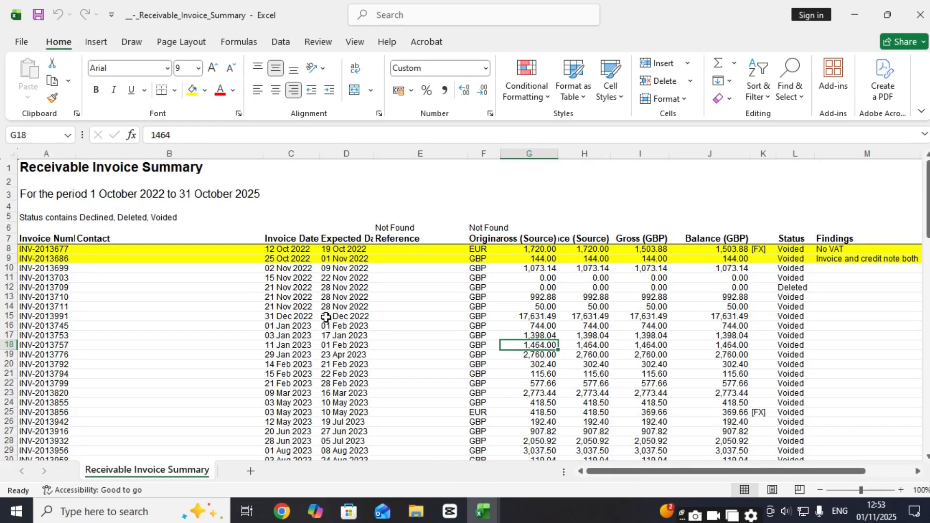
pyautogui.click(59, 217)
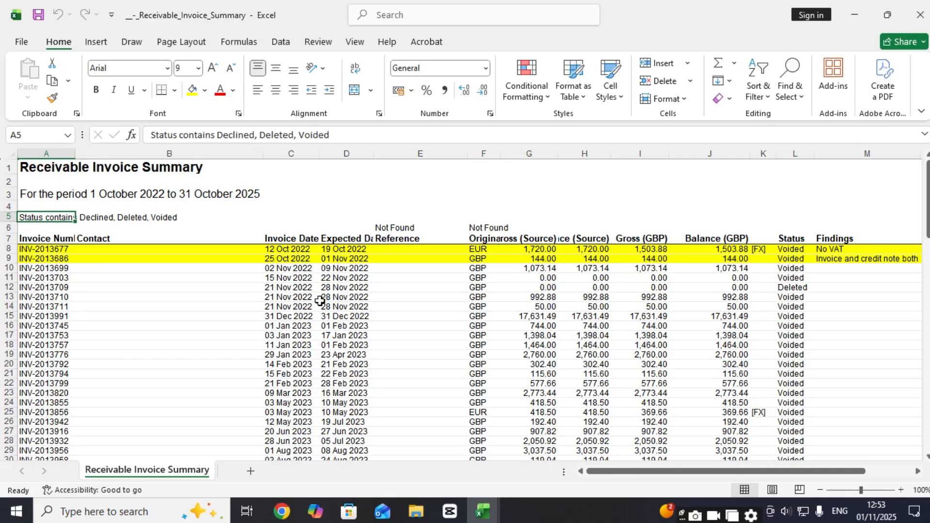
pyautogui.click(322, 216)
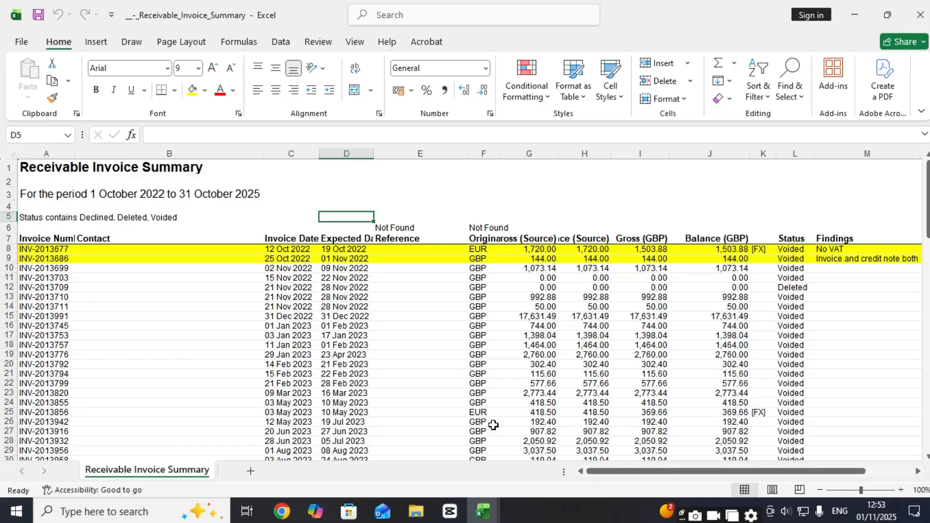
pyautogui.click(449, 512)
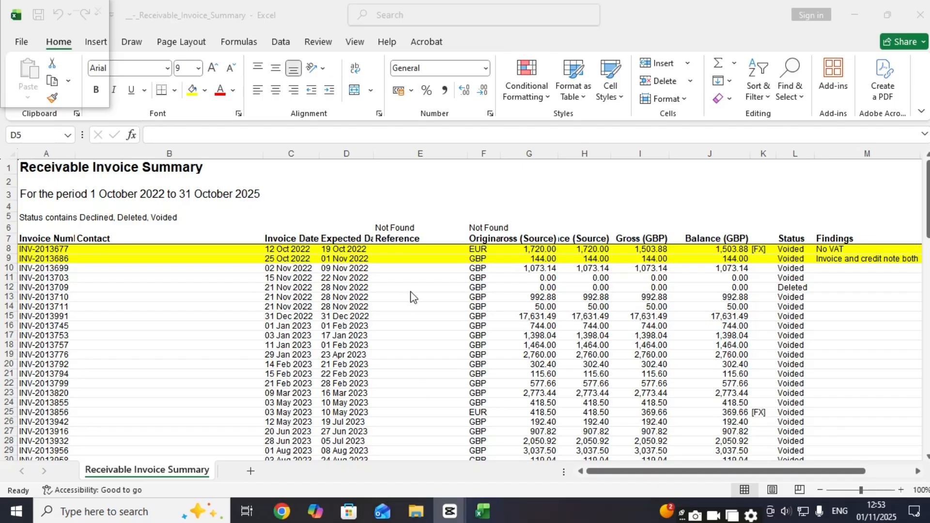
pyautogui.click(365, 246)
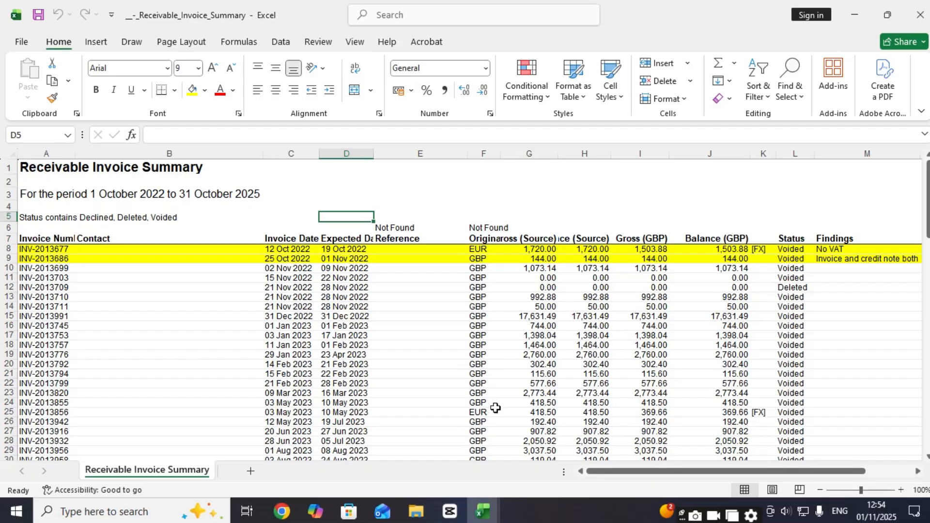
pyautogui.click(56, 250)
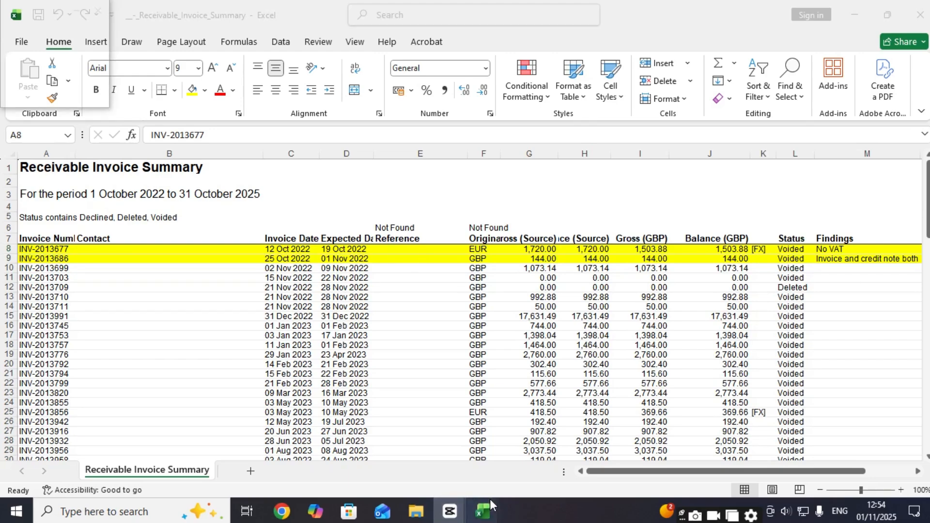
pyautogui.moveTo(482, 510)
pyautogui.click(512, 466)
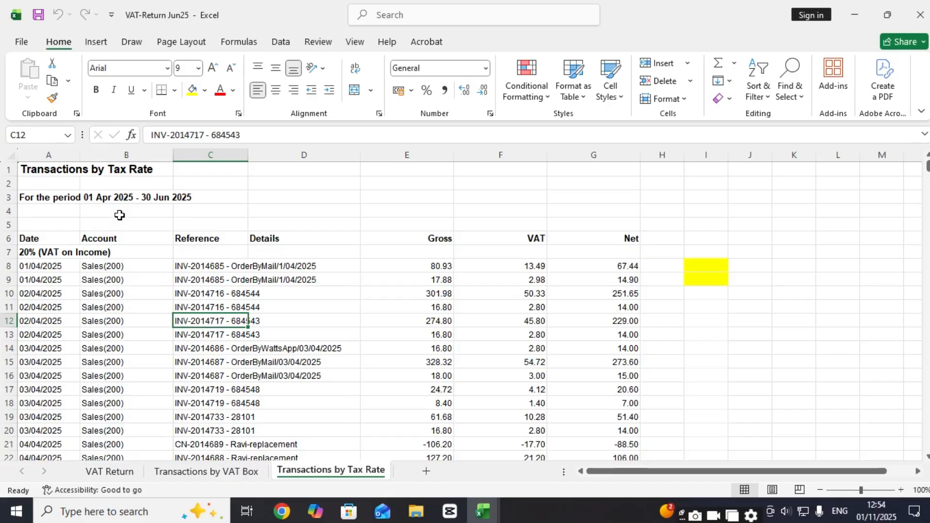
pyautogui.click(106, 281)
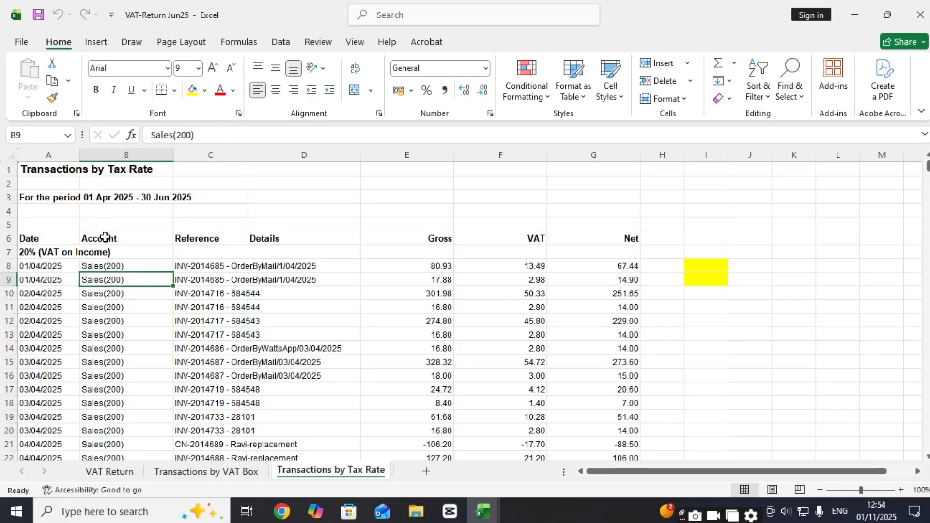
pyautogui.click(142, 227)
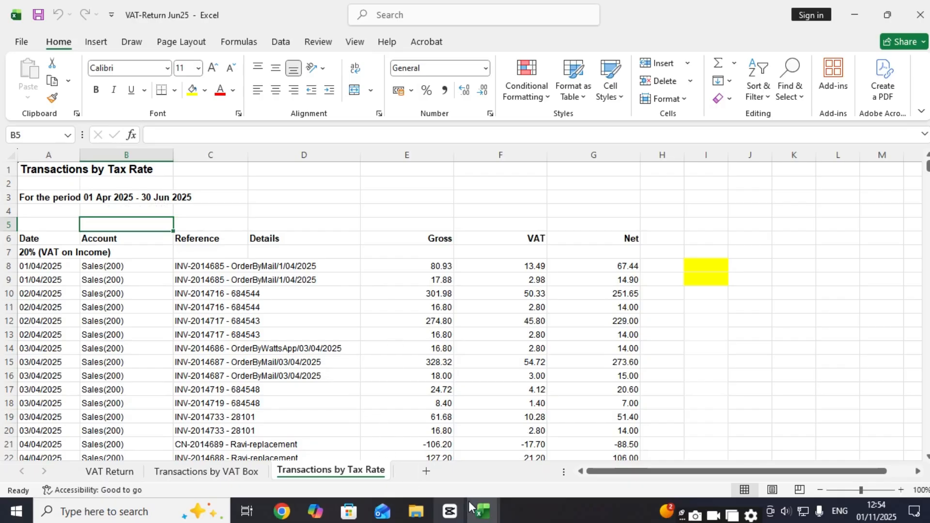
# - Switch to the Receivable Invoice Summary workbook and copy the invoice numbers in A8:A96, through the 09 Jun 2025 entry
pyautogui.click(483, 511)
pyautogui.click(433, 476)
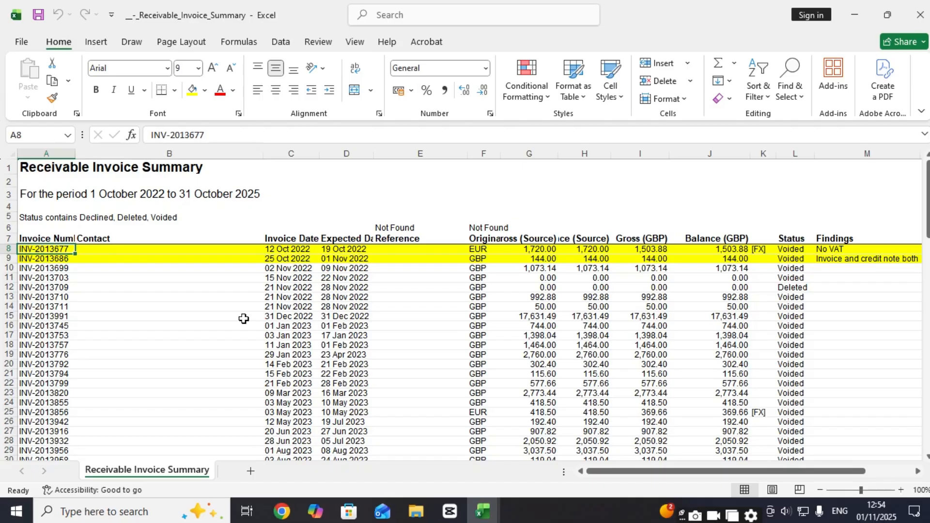
pyautogui.press('Right')
pyautogui.press('Right')
pyautogui.press('Right')
pyautogui.press('Left')
pyautogui.press('Right')
pyautogui.press('Left')
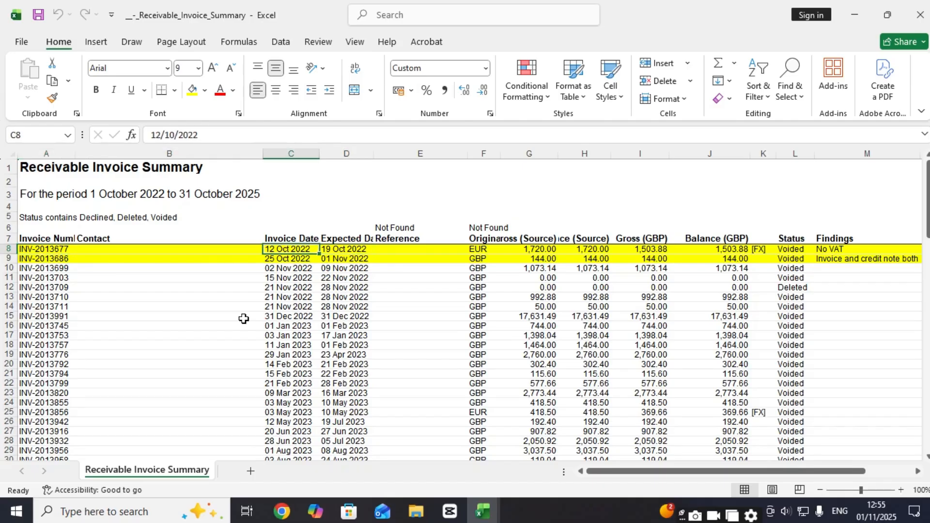
pyautogui.press('Left')
pyautogui.press('Left')
pyautogui.hotkey('shift', 'pagedown')
pyautogui.hotkey('shift', 'pagedown')
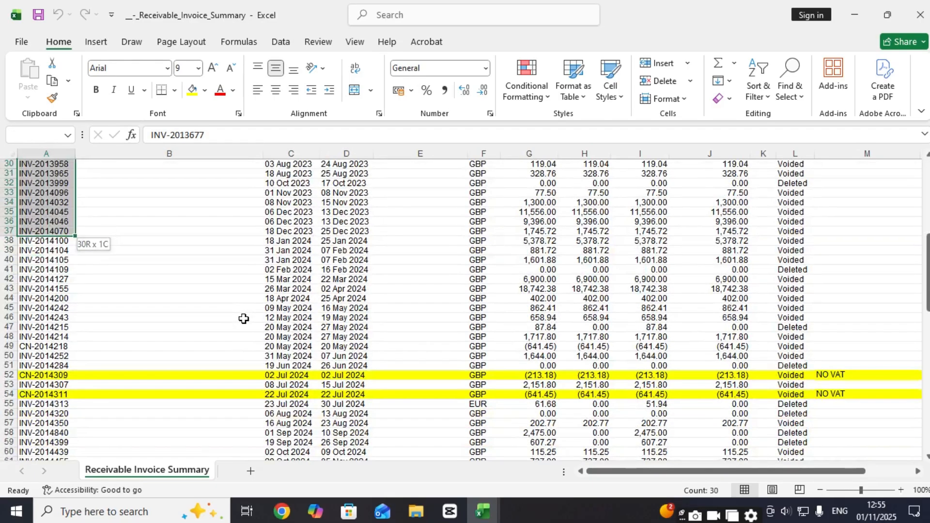
pyautogui.hotkey('shift', 'pagedown')
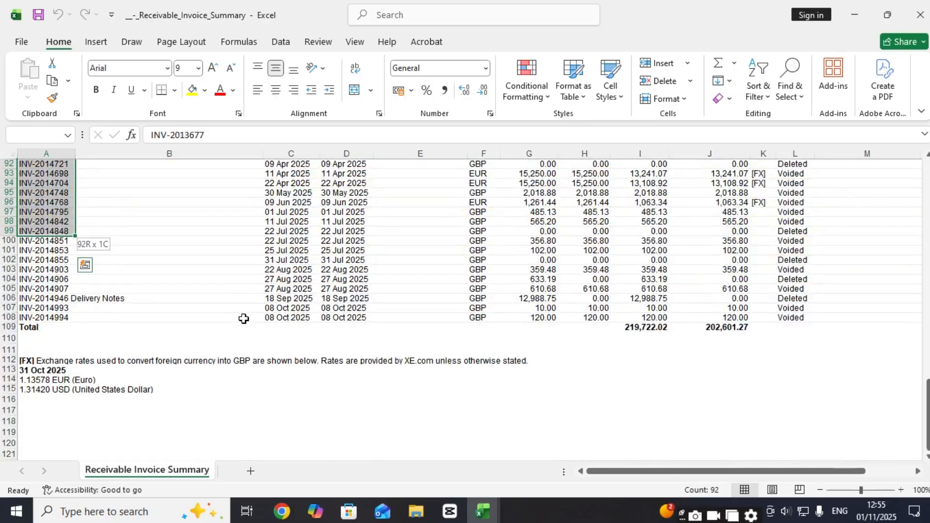
pyautogui.hotkey('shift', 'Up')
pyautogui.hotkey('shift', 'Up')
pyautogui.hotkey('shift', 'Up')
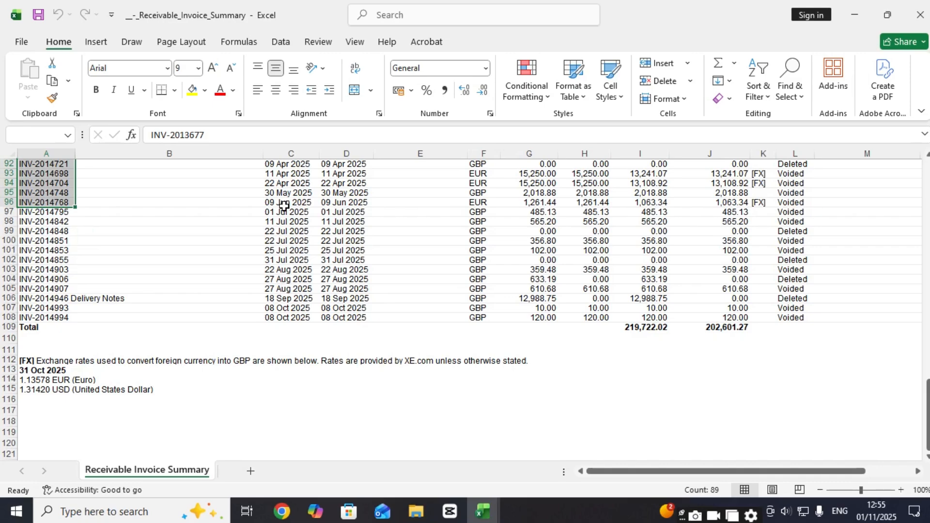
pyautogui.hotkey('ctrl', 'c')
# - Paste the copied invoice numbers at I8 of Transactions by Tax Rate in VAT-Return Jun25 and widen column I to fit them
pyautogui.click(483, 511)
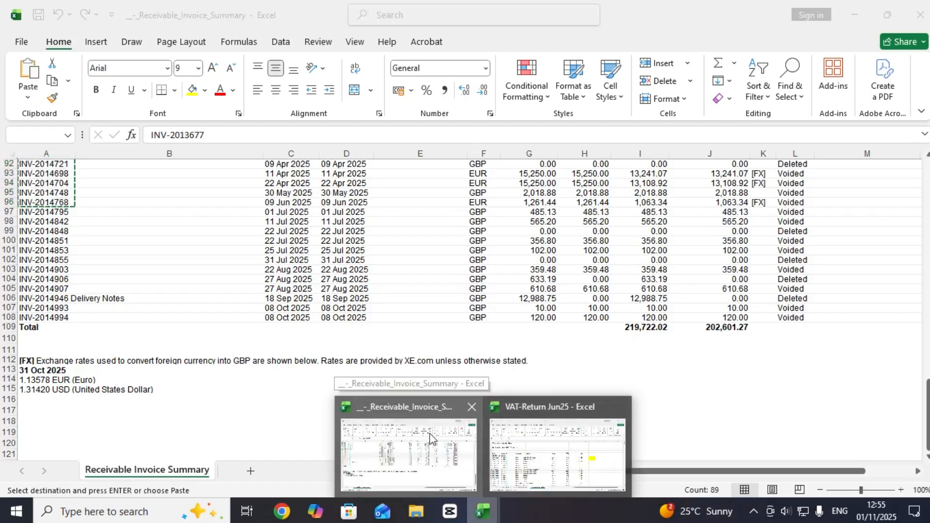
pyautogui.click(559, 447)
pyautogui.click(746, 265)
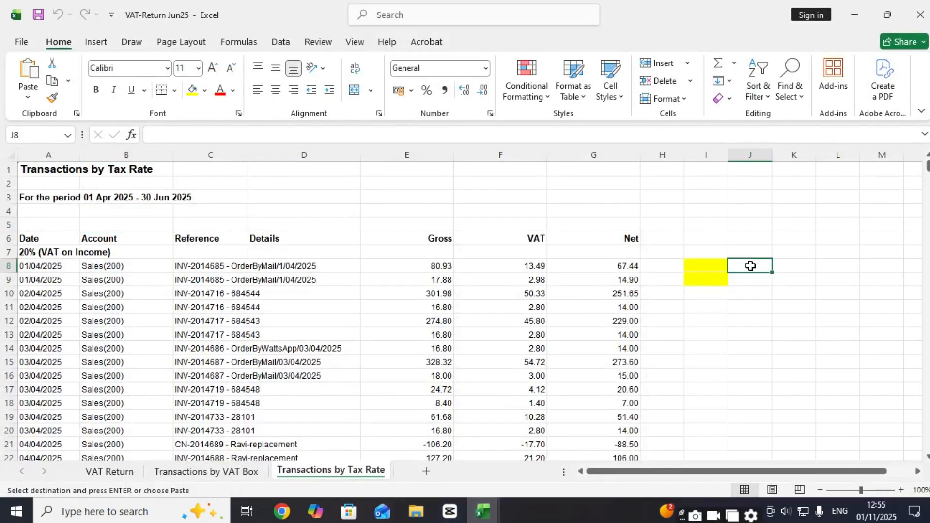
pyautogui.press('Left')
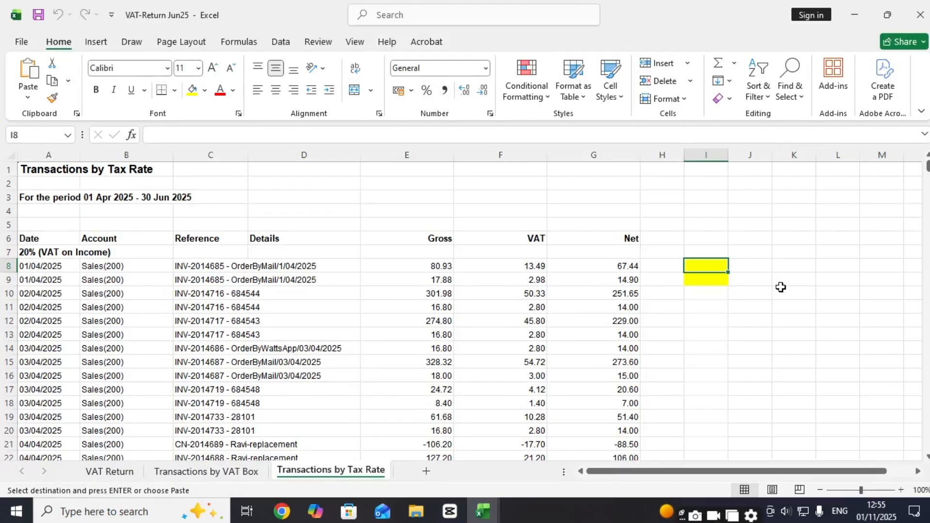
pyautogui.hotkey('ctrl', 'v')
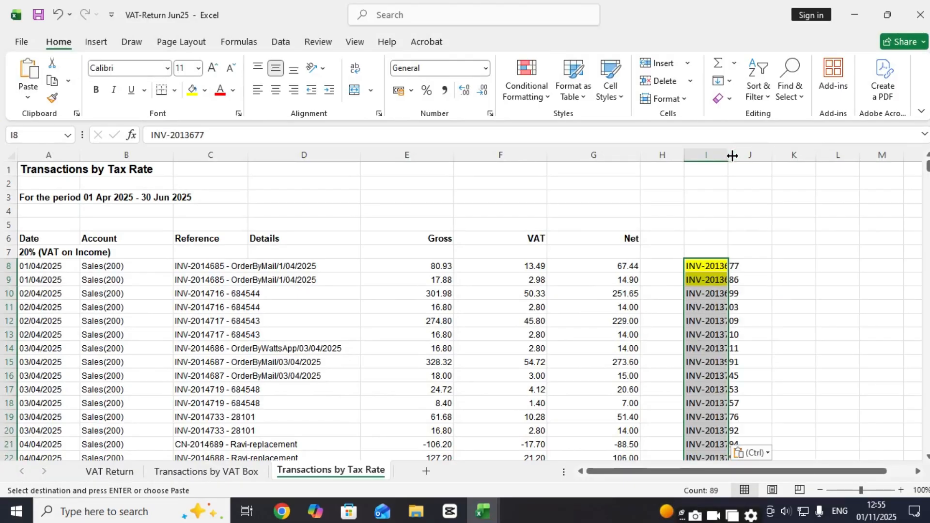
pyautogui.moveTo(728, 154); pyautogui.dragTo(752, 161)
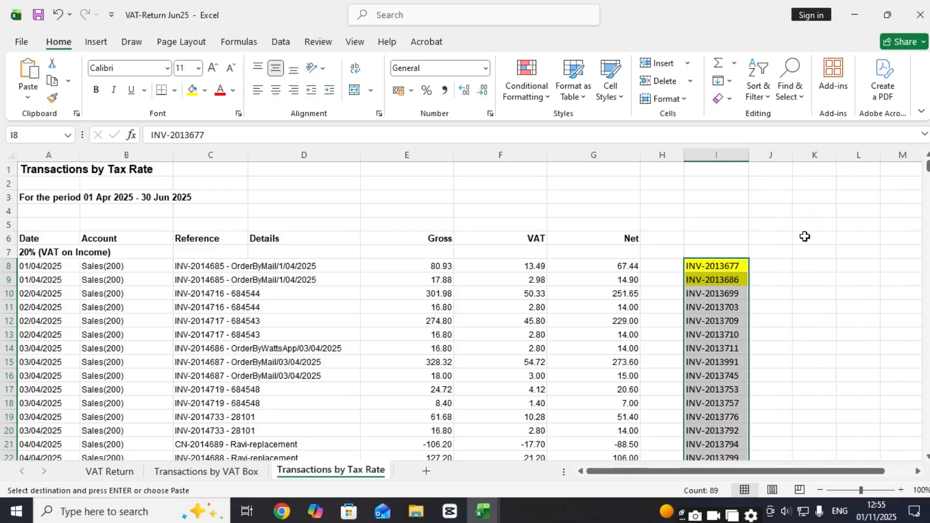
pyautogui.click(715, 266)
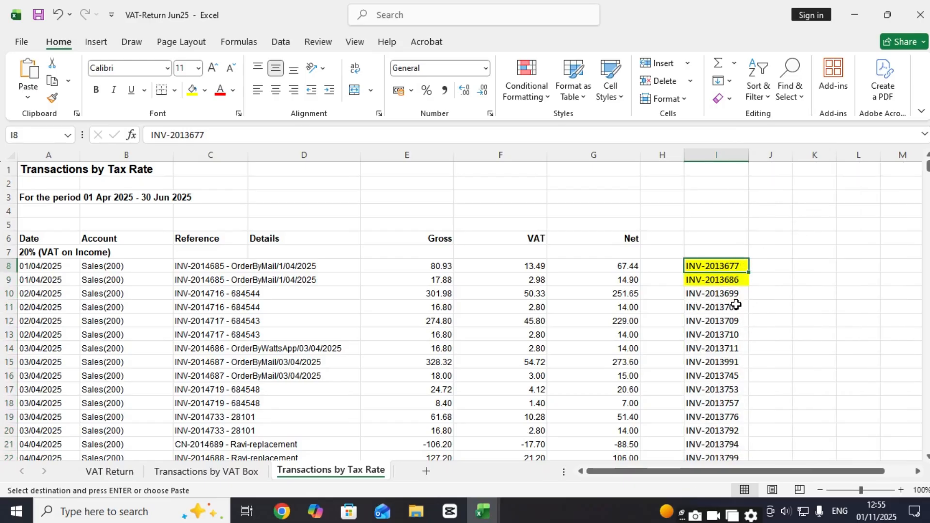
pyautogui.click(212, 267)
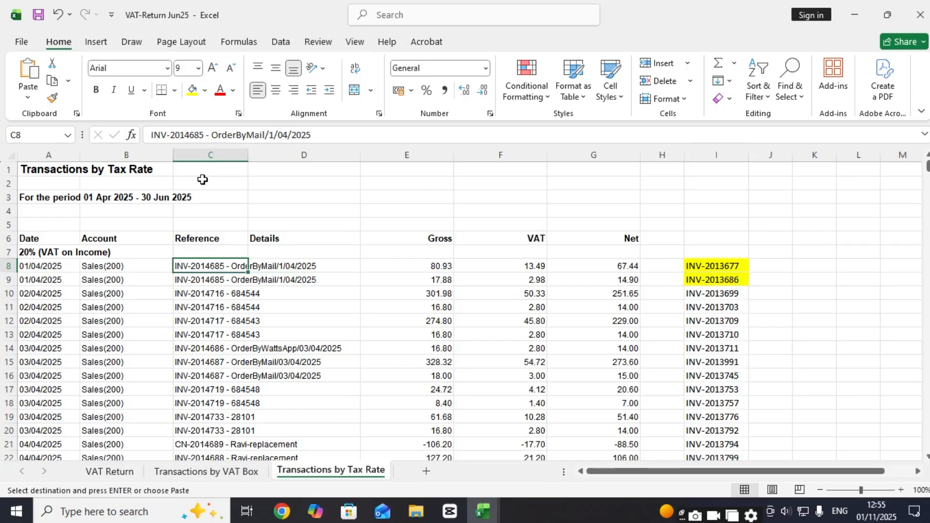
pyautogui.click(195, 154)
pyautogui.click(203, 294)
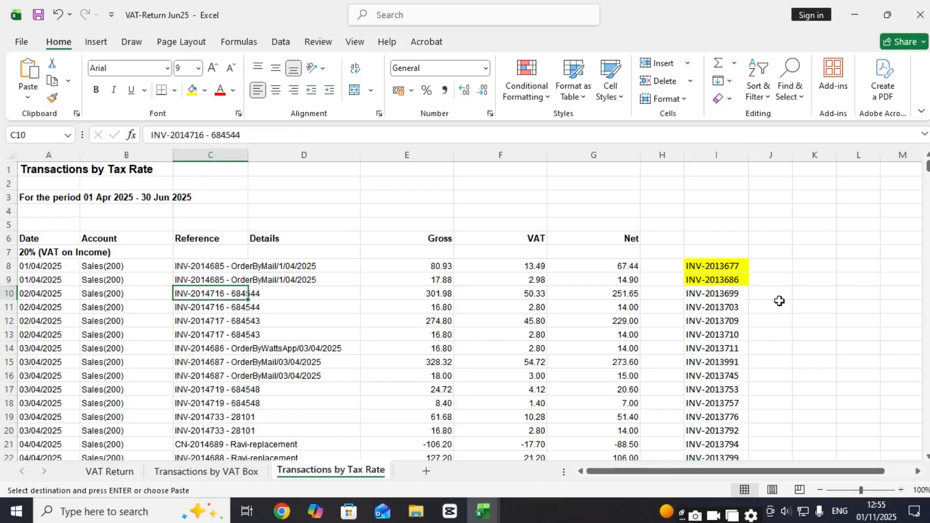
# - Start a formula in J8 with the logical test IF(ISNUMBER(MATCH(I8,C:C,0)), exactly matching the invoice number against the Reference column
pyautogui.click(785, 266)
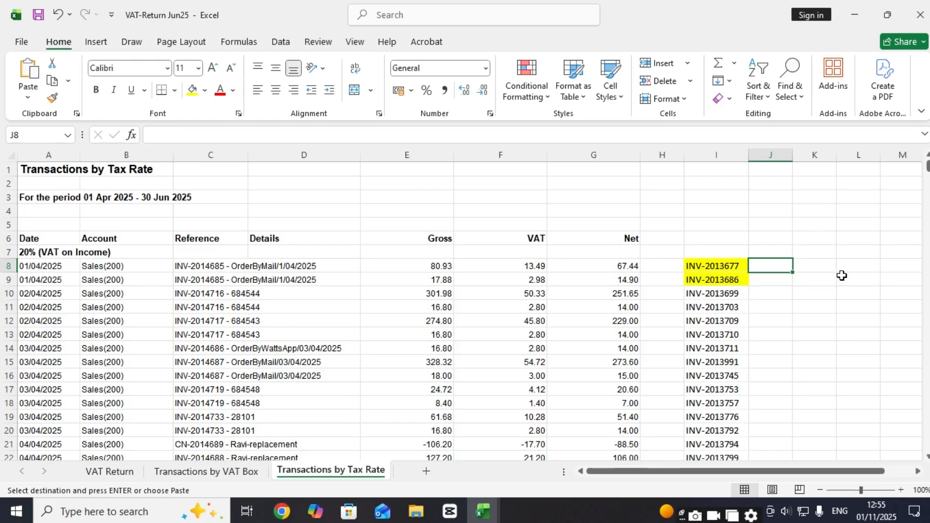
pyautogui.write('=')
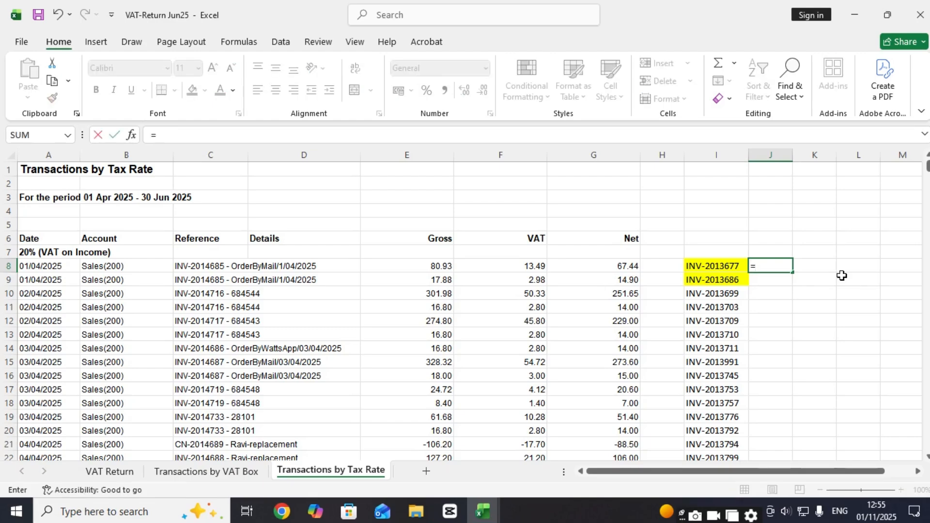
pyautogui.write('if(')
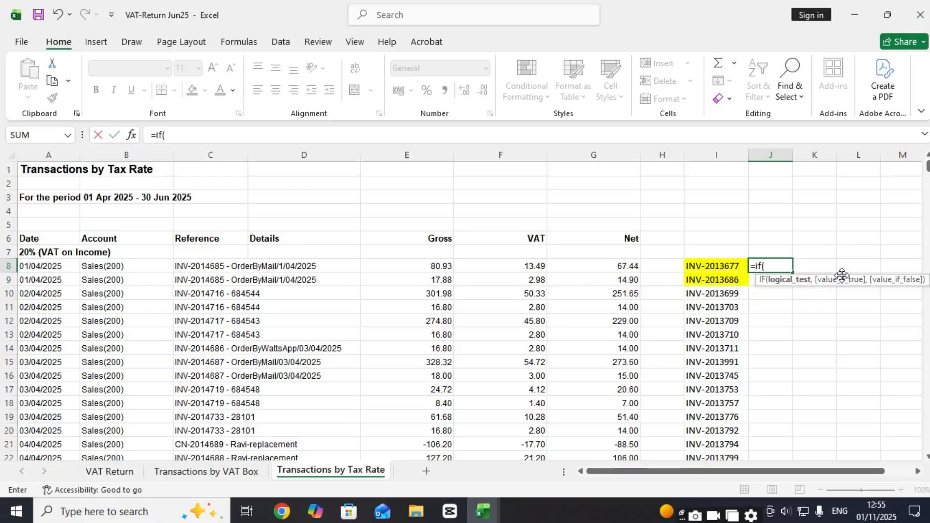
pyautogui.write('is')
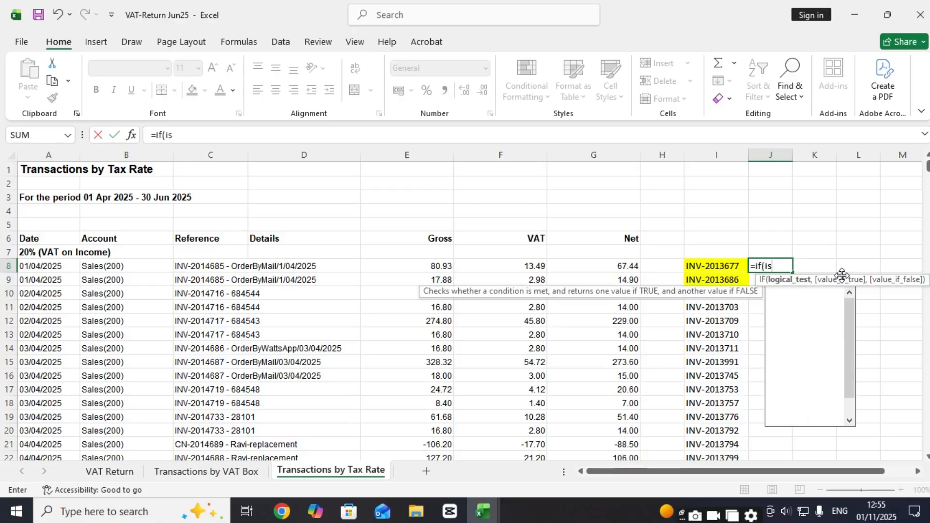
pyautogui.write('number(')
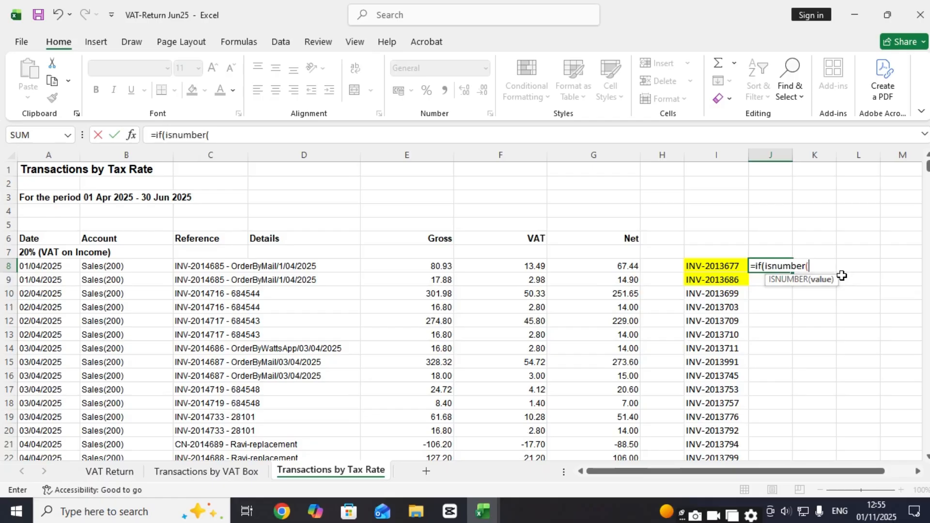
pyautogui.write('match(')
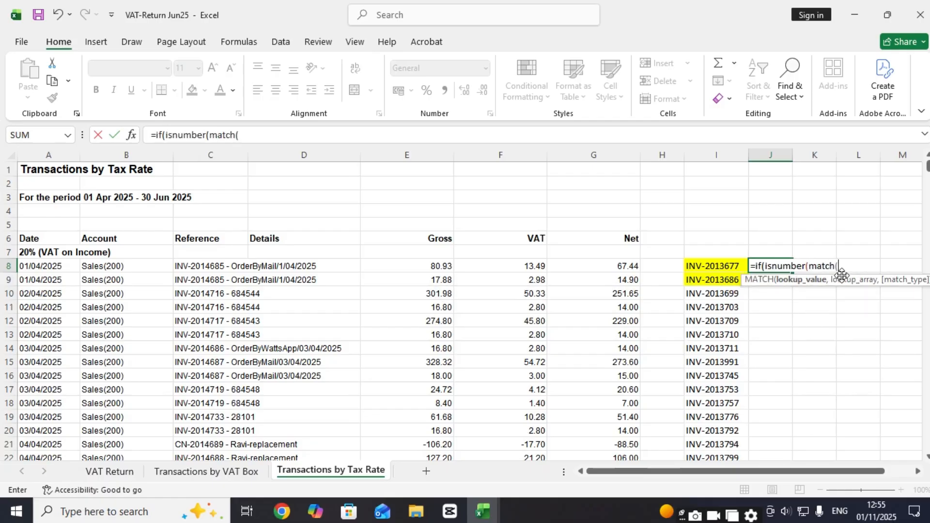
pyautogui.click(711, 265)
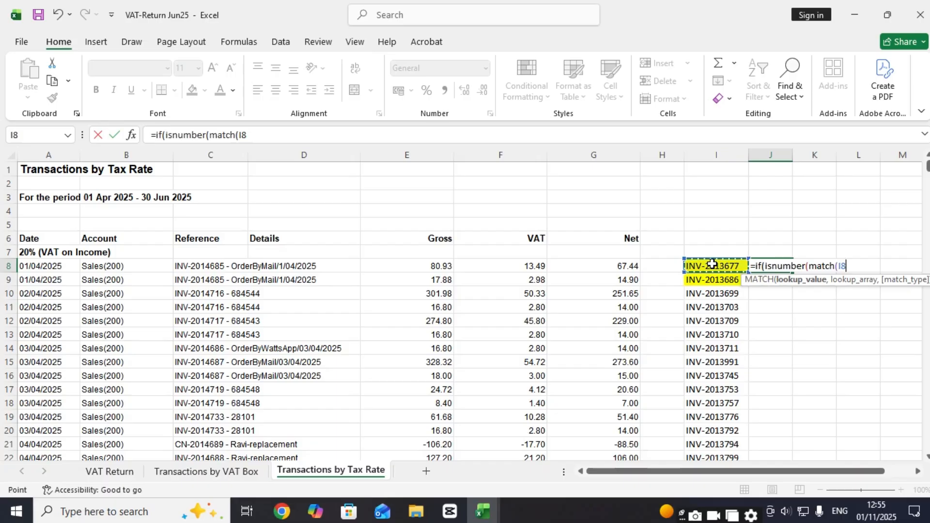
pyautogui.write(',')
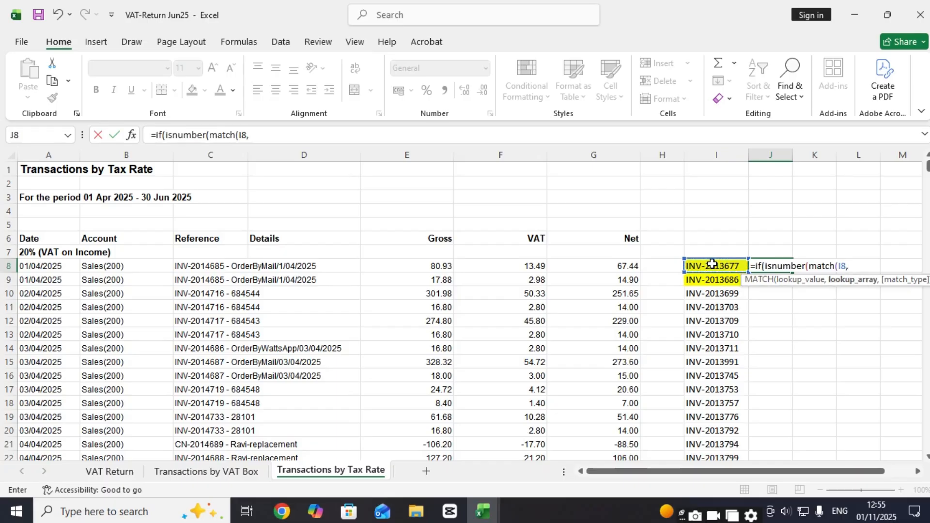
pyautogui.click(208, 157)
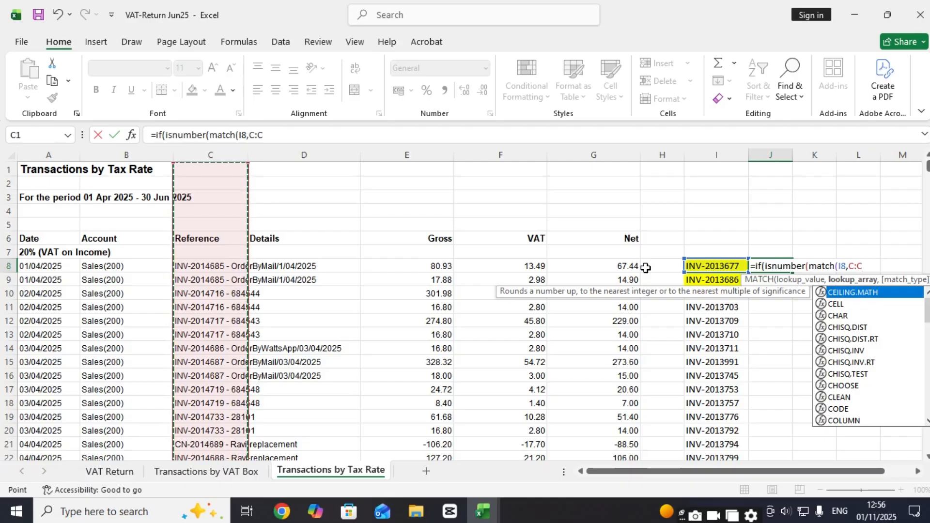
pyautogui.write(',')
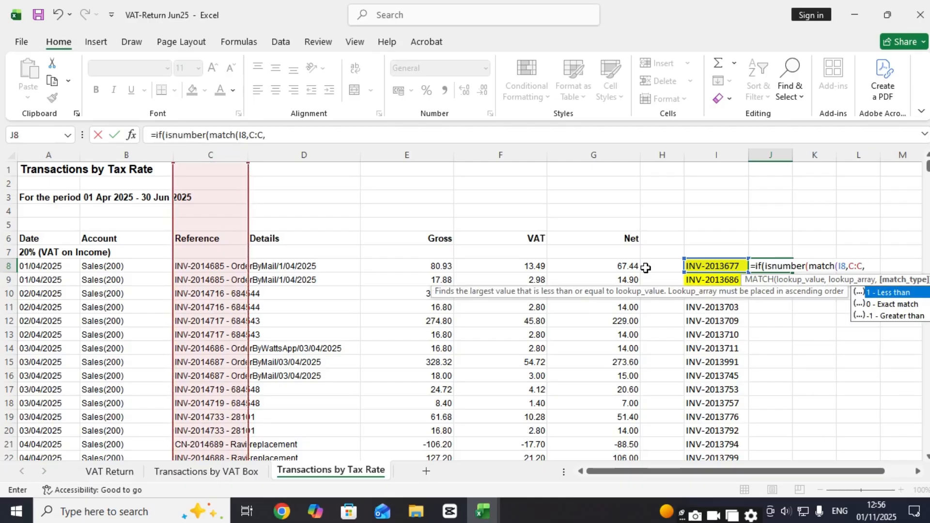
pyautogui.write('0)')
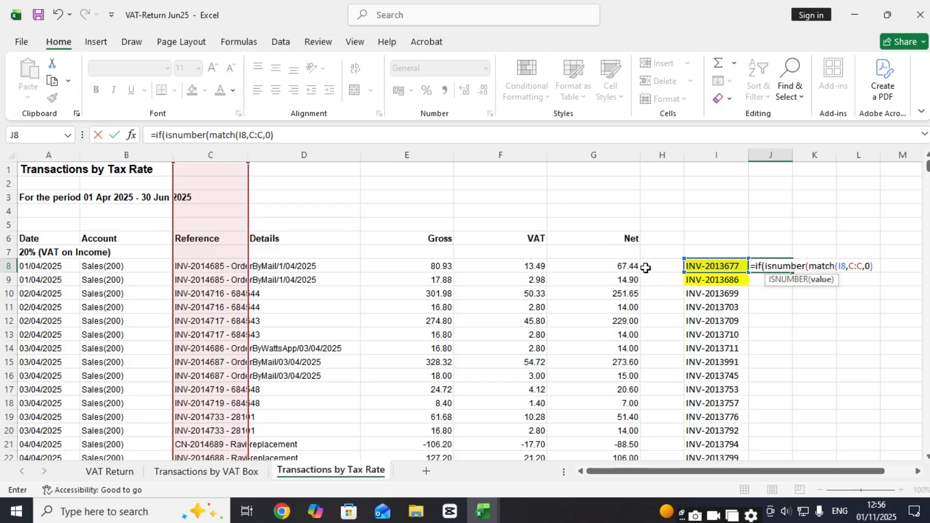
pyautogui.write(')')
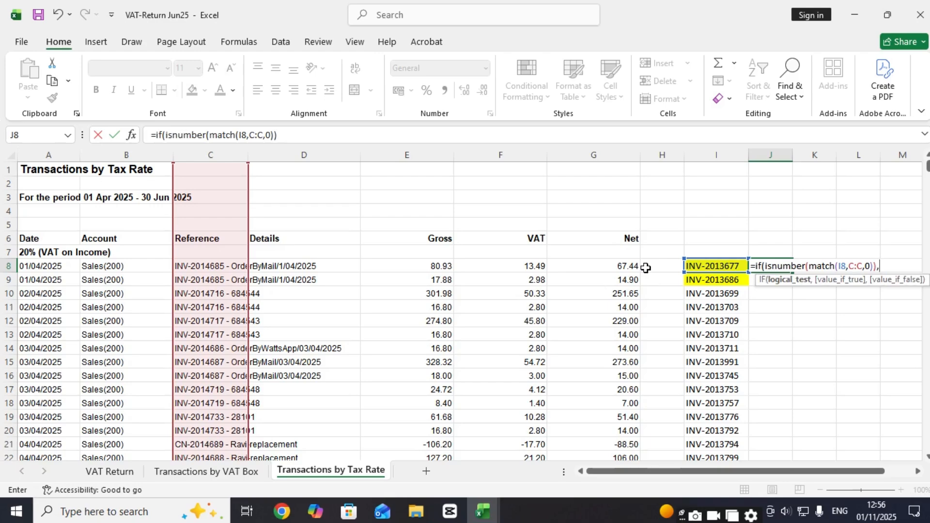
# - Complete the J8 formula to return "Found" when true and "Not Found" otherwise, correcting the mismatched closing quotation mark
pyautogui.write(',')
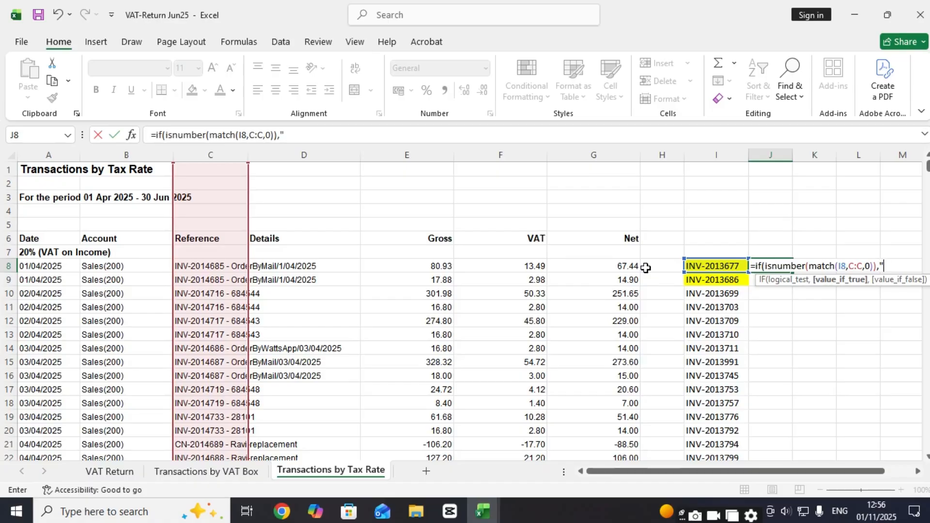
pyautogui.write('"Found",')
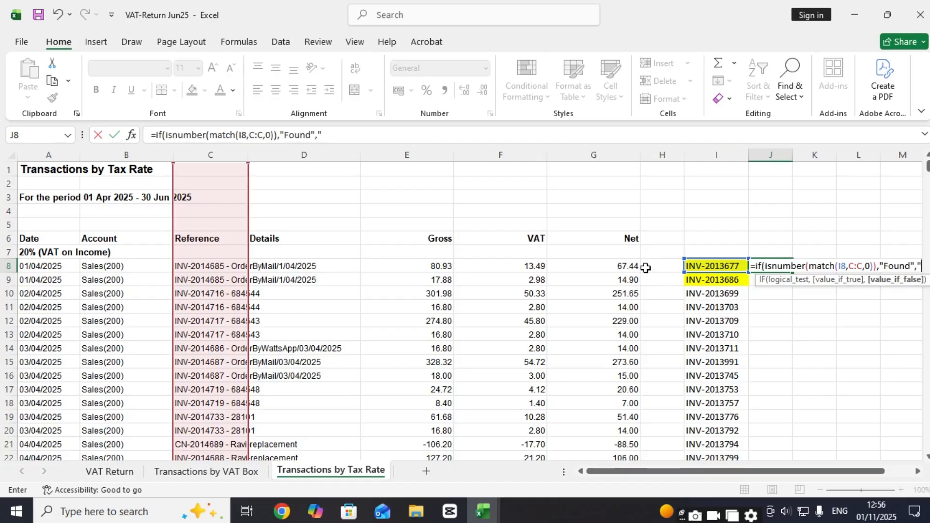
pyautogui.write('"Not Foun')
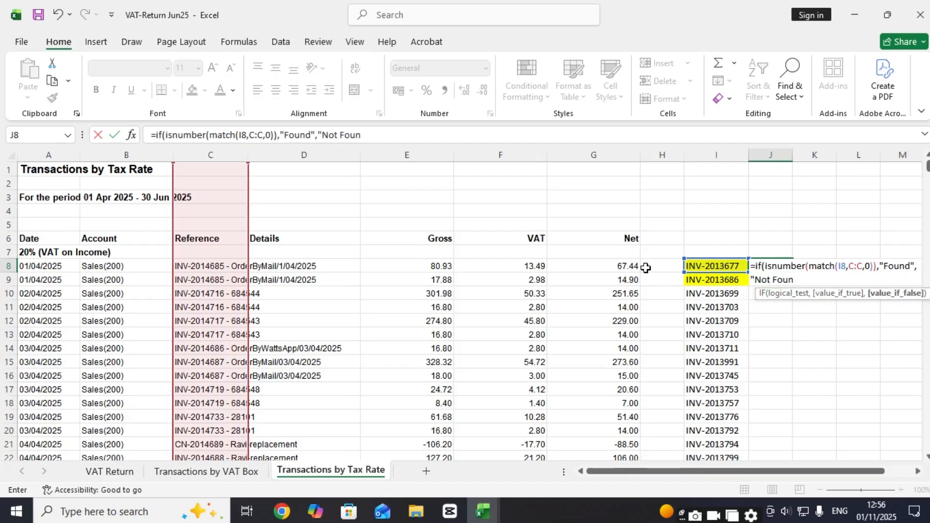
pyautogui.write("d')")
pyautogui.press('Return')
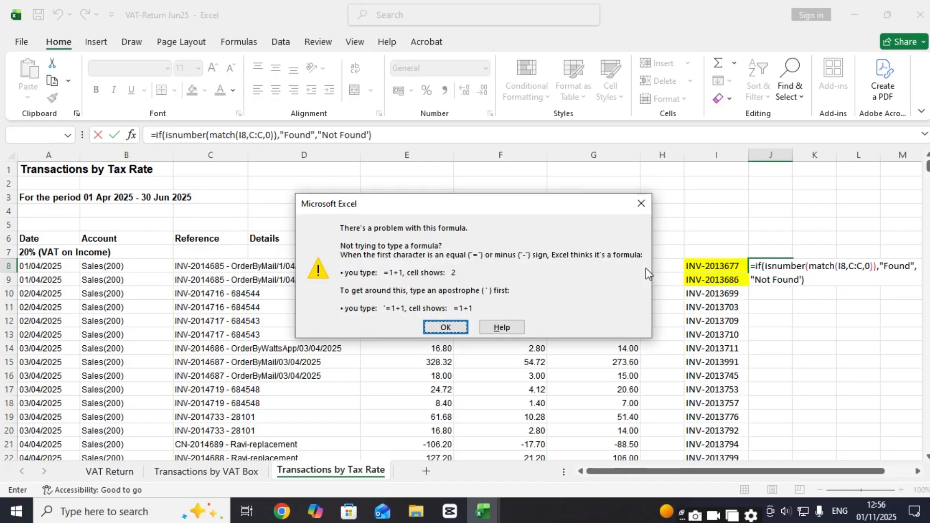
pyautogui.press('Return')
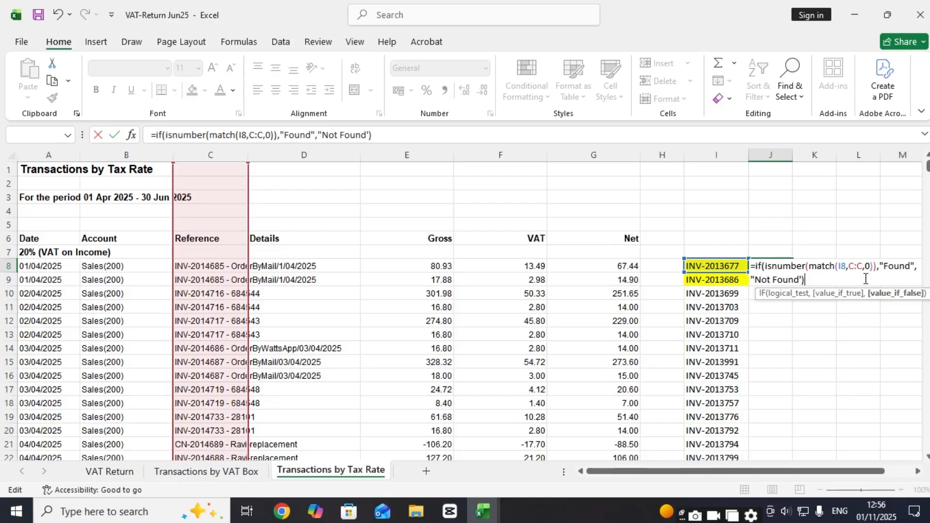
pyautogui.press('Return')
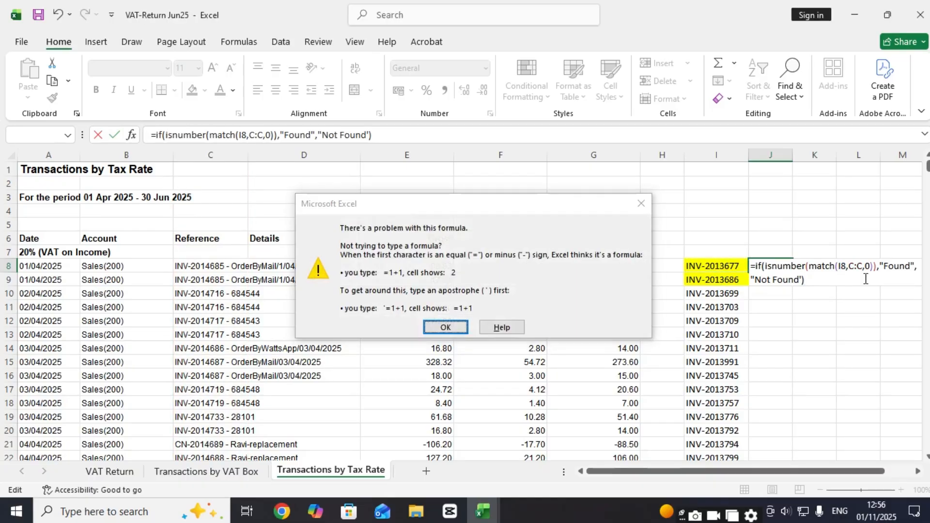
pyautogui.press('Return')
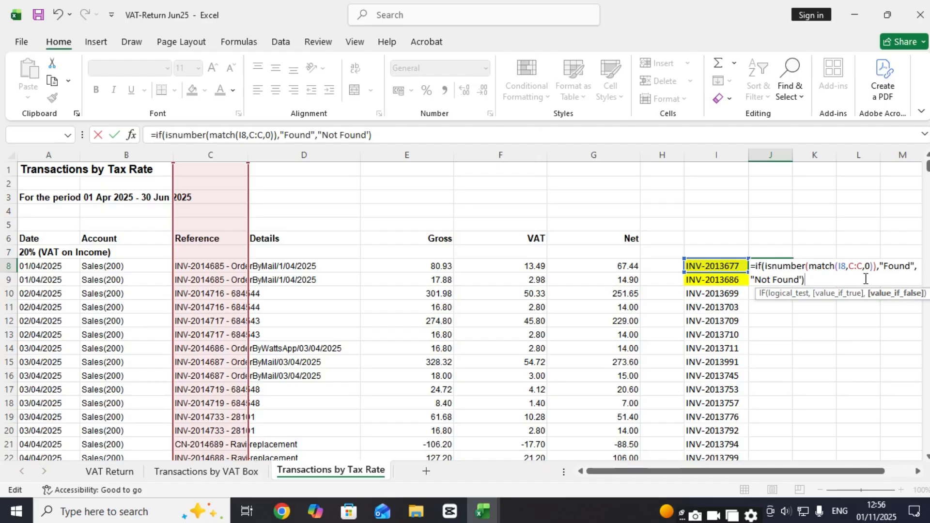
pyautogui.press('BackSpace')
pyautogui.write('"')
pyautogui.hotkey('ctrl', 'Return')
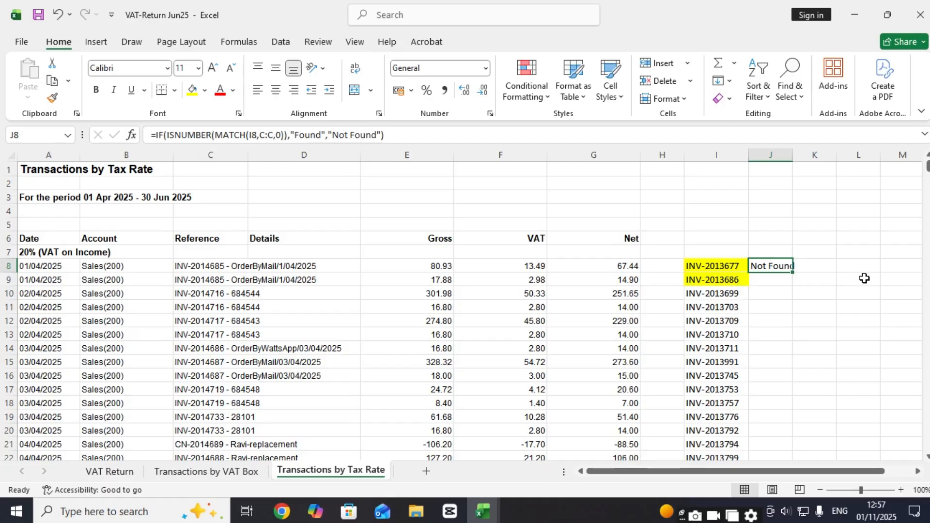
# - Copy the match formula from J8 into J9:J96, covering every pasted invoice number in column I
pyautogui.hotkey('ctrl', 'c')
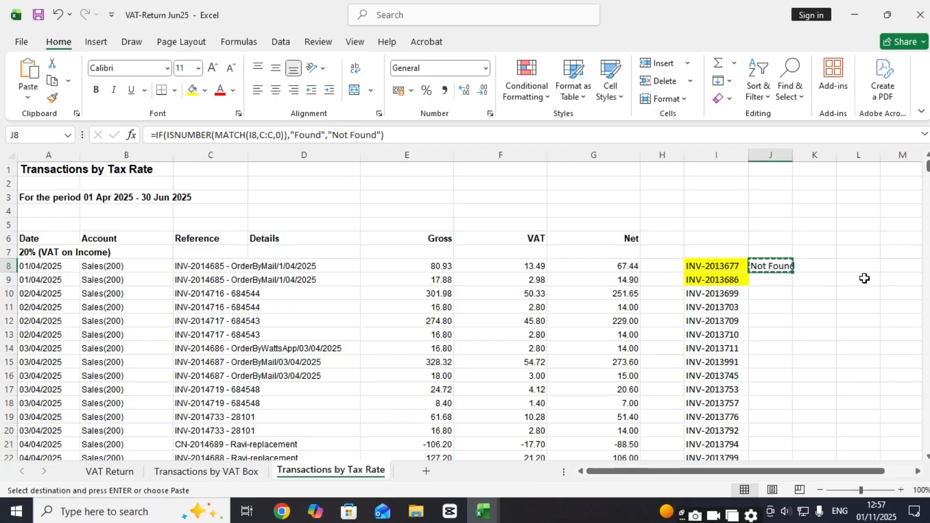
pyautogui.hotkey('shift', 'Down')
pyautogui.hotkey('shift', 'Down')
pyautogui.hotkey('shift', 'Down')
pyautogui.hotkey('shift', 'Down')
pyautogui.hotkey('shift', 'Down')
pyautogui.hotkey('shift', 'Down')
pyautogui.hotkey('shift', 'Down')
pyautogui.hotkey('shift', 'Down')
pyautogui.hotkey('shift', 'Down')
pyautogui.hotkey('shift', 'Down')
pyautogui.hotkey('shift', 'Down')
pyautogui.hotkey('shift', 'Down')
pyautogui.hotkey('shift', 'Down')
pyautogui.hotkey('shift', 'Down')
pyautogui.hotkey('shift', 'Down')
pyautogui.hotkey('shift', 'Down')
pyautogui.hotkey('shift', 'Down')
pyautogui.hotkey('shift', 'Down')
pyautogui.hotkey('shift', 'Down')
pyautogui.hotkey('shift', 'Down')
pyautogui.hotkey('shift', 'Down')
pyautogui.hotkey('shift', 'Down')
pyautogui.hotkey('shift', 'Down')
pyautogui.hotkey('shift', 'Down')
pyautogui.hotkey('shift', 'Down')
pyautogui.hotkey('shift', 'Down')
pyautogui.hotkey('shift', 'Down')
pyautogui.hotkey('shift', 'Down')
pyautogui.hotkey('shift', 'Down')
pyautogui.hotkey('shift', 'Down')
pyautogui.hotkey('shift', 'Down')
pyautogui.hotkey('shift', 'Down')
pyautogui.hotkey('shift', 'Down')
pyautogui.hotkey('shift', 'Down')
pyautogui.hotkey('shift', 'Down')
pyautogui.hotkey('shift', 'Down')
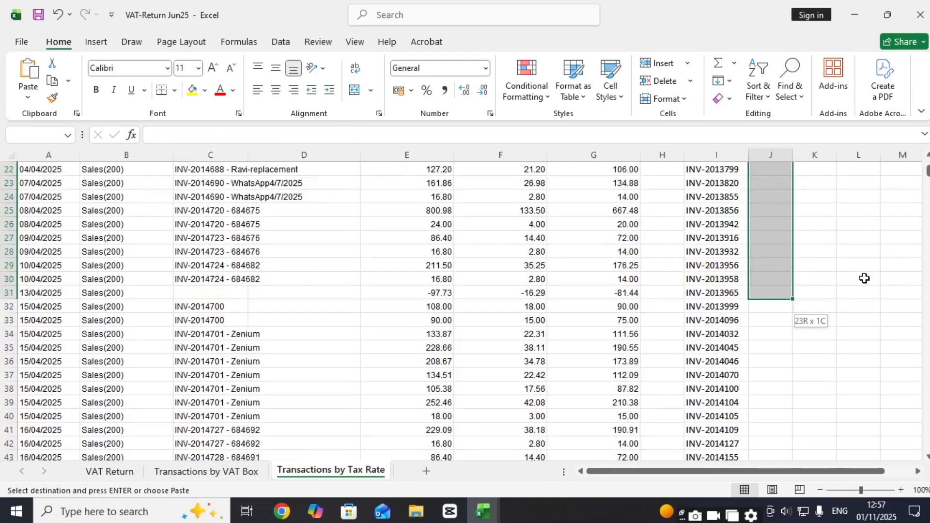
pyautogui.hotkey('shift', 'Down')
pyautogui.hotkey('shift', 'Down')
pyautogui.hotkey('shift', 'Down')
pyautogui.hotkey('shift', 'Down')
pyautogui.hotkey('shift', 'Down')
pyautogui.hotkey('shift', 'Down')
pyautogui.hotkey('shift', 'Down')
pyautogui.hotkey('shift', 'Down')
pyautogui.hotkey('shift', 'Down')
pyautogui.hotkey('shift', 'Down')
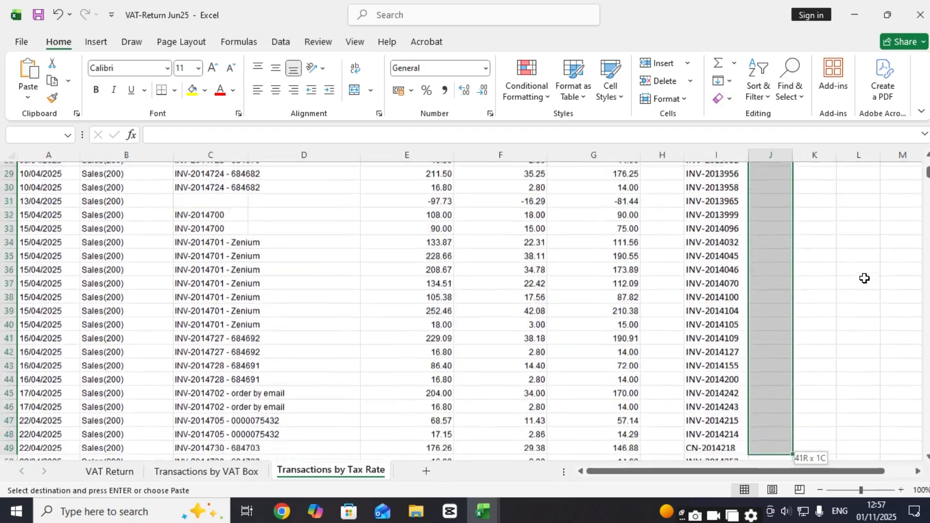
pyautogui.hotkey('shift', 'Down')
pyautogui.hotkey('shift', 'Down')
pyautogui.hotkey('shift', 'Down')
pyautogui.hotkey('shift', 'Down')
pyautogui.hotkey('shift', 'Down')
pyautogui.hotkey('shift', 'Down')
pyautogui.hotkey('shift', 'Down')
pyautogui.hotkey('shift', 'Down')
pyautogui.hotkey('shift', 'Down')
pyautogui.hotkey('shift', 'Down')
pyautogui.hotkey('shift', 'Down')
pyautogui.hotkey('shift', 'Down')
pyautogui.hotkey('shift', 'Down')
pyautogui.hotkey('shift', 'Down')
pyautogui.hotkey('shift', 'Down')
pyautogui.hotkey('shift', 'Down')
pyautogui.hotkey('shift', 'Down')
pyautogui.hotkey('shift', 'Down')
pyautogui.hotkey('shift', 'Down')
pyautogui.hotkey('shift', 'Down')
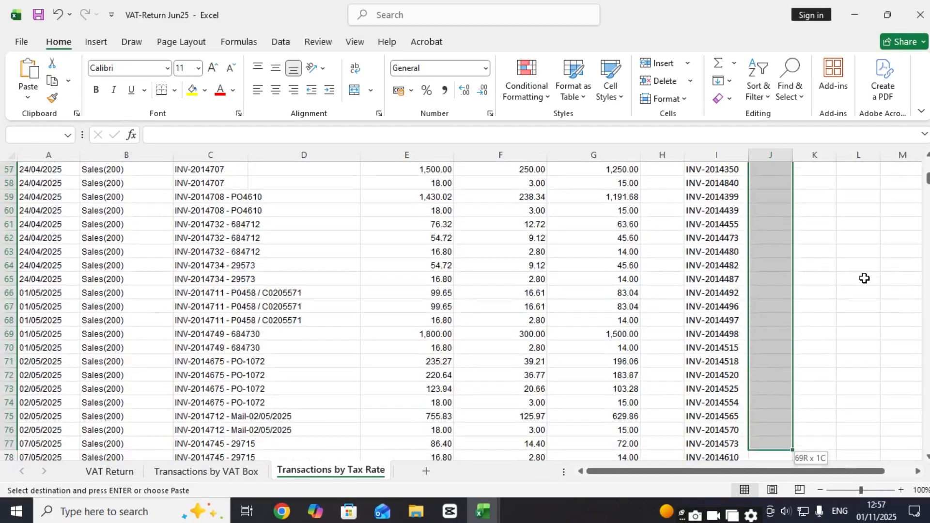
pyautogui.hotkey('shift', 'Down')
pyautogui.hotkey('shift', 'Down')
pyautogui.hotkey('shift', 'Down')
pyautogui.hotkey('shift', 'Down')
pyautogui.hotkey('shift', 'Down')
pyautogui.hotkey('shift', 'Down')
pyautogui.hotkey('shift', 'Down')
pyautogui.hotkey('shift', 'Down')
pyautogui.hotkey('shift', 'Down')
pyautogui.hotkey('shift', 'Down')
pyautogui.hotkey('shift', 'Down')
pyautogui.hotkey('shift', 'Down')
pyautogui.hotkey('shift', 'Down')
pyautogui.hotkey('shift', 'Down')
pyautogui.hotkey('shift', 'Down')
pyautogui.hotkey('shift', 'Down')
pyautogui.hotkey('shift', 'Down')
pyautogui.hotkey('shift', 'Down')
pyautogui.hotkey('shift', 'Down')
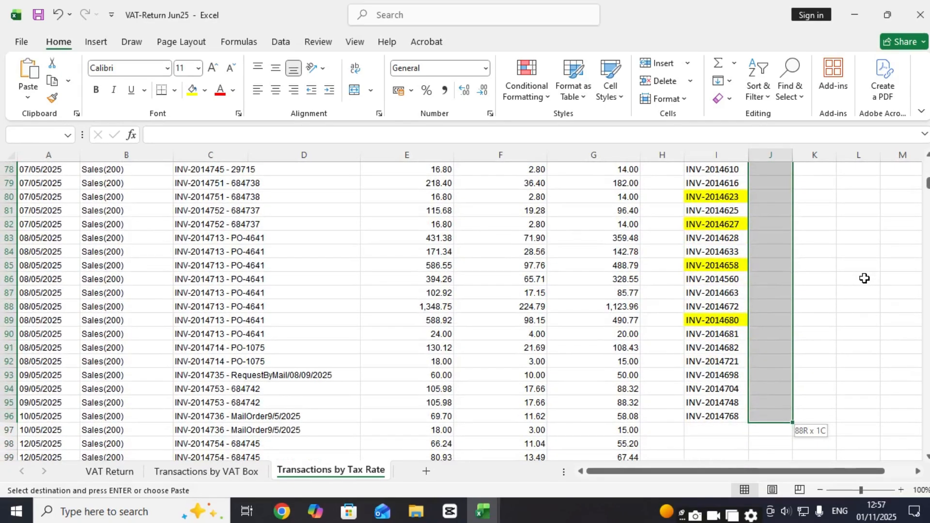
pyautogui.hotkey('ctrl', 'v')
pyautogui.press('Up')
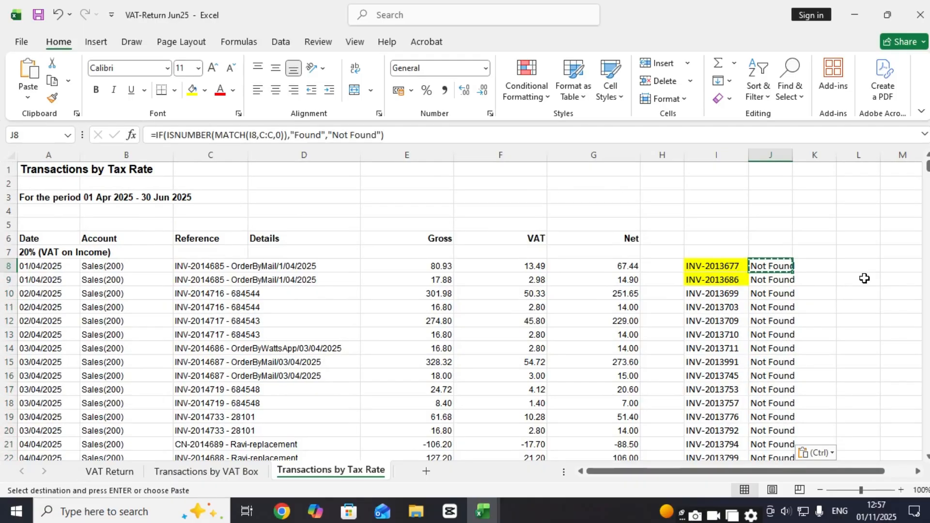
pyautogui.press('Right')
pyautogui.press('Left')
pyautogui.press('Escape')
pyautogui.press('Escape')
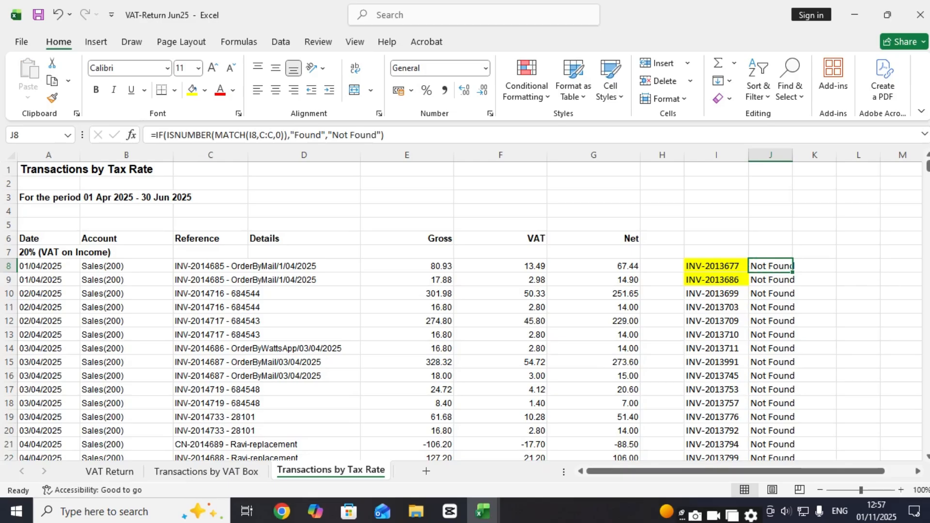
# - Check the match results in column J around J80 and copy the corresponding invoice number from I80
pyautogui.moveTo(927, 166); pyautogui.dragTo(928, 181)
pyautogui.click(788, 320)
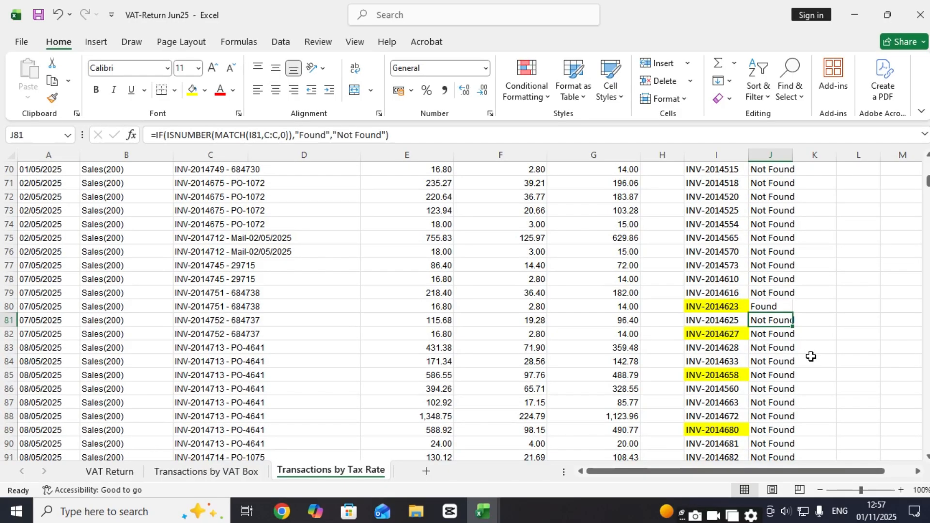
pyautogui.press('Up')
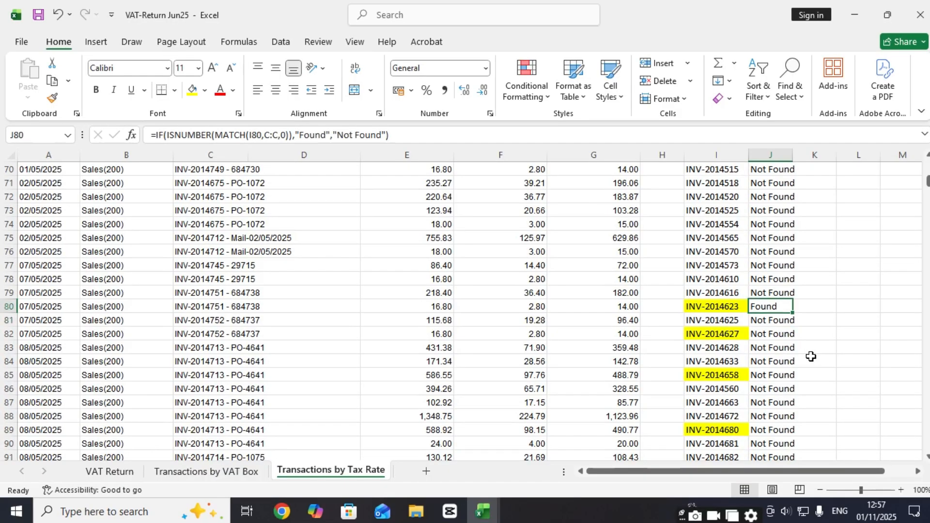
pyautogui.click(745, 309)
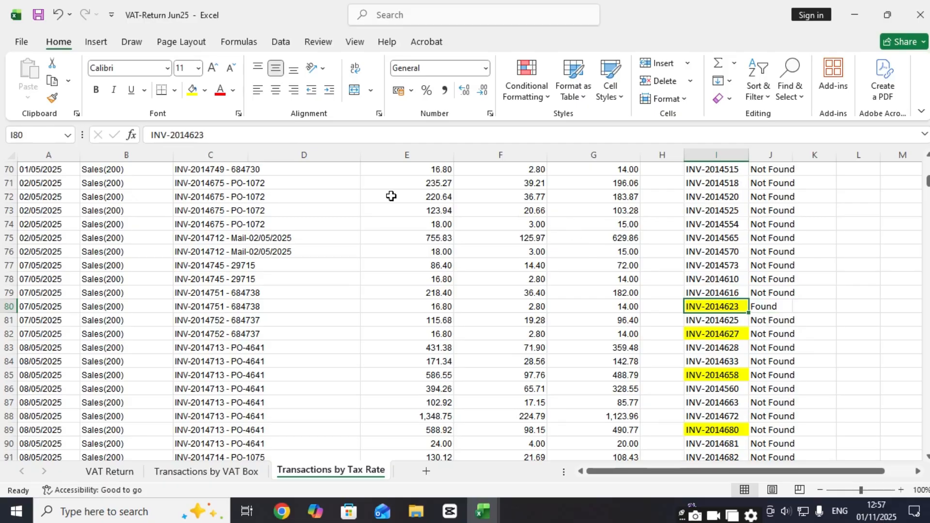
pyautogui.moveTo(214, 134); pyautogui.dragTo(147, 135)
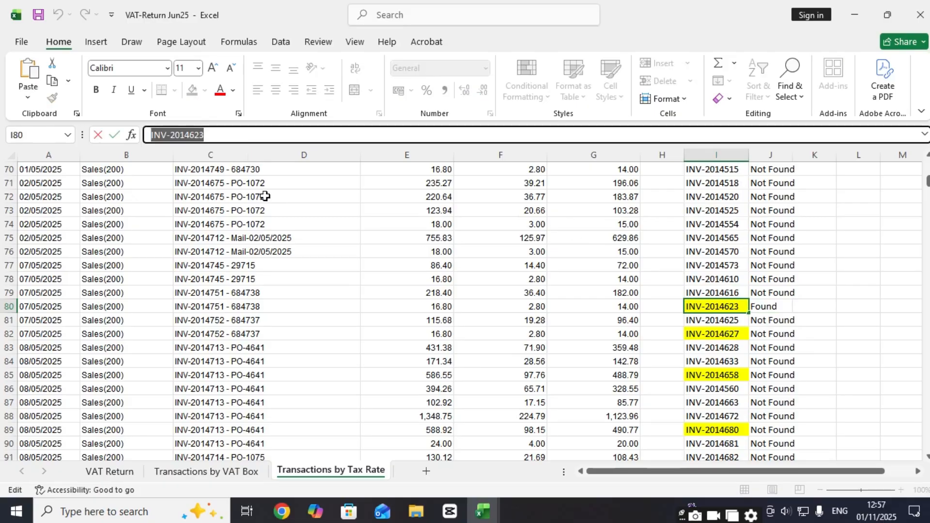
# - Search column C for the copied invoice number, close the search and select the matching reference in C1237
pyautogui.click(200, 155)
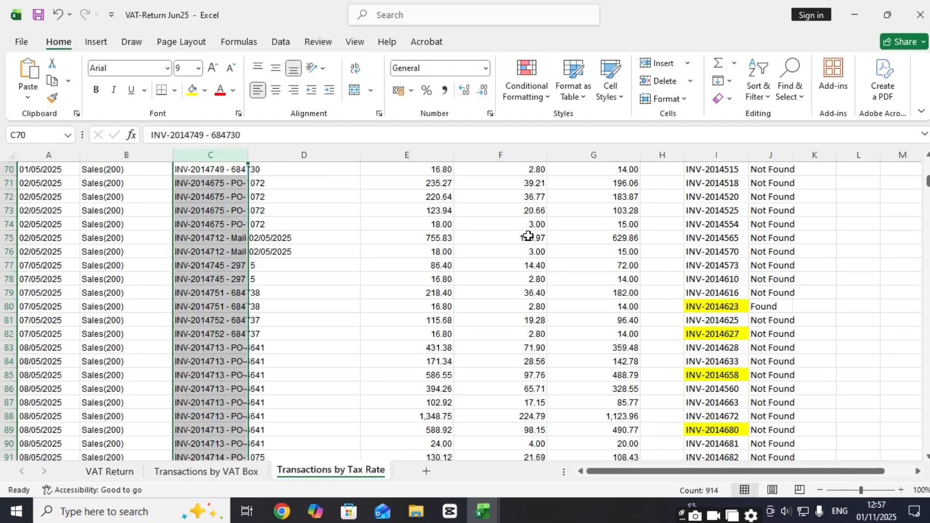
pyautogui.hotkey('ctrl', 'f')
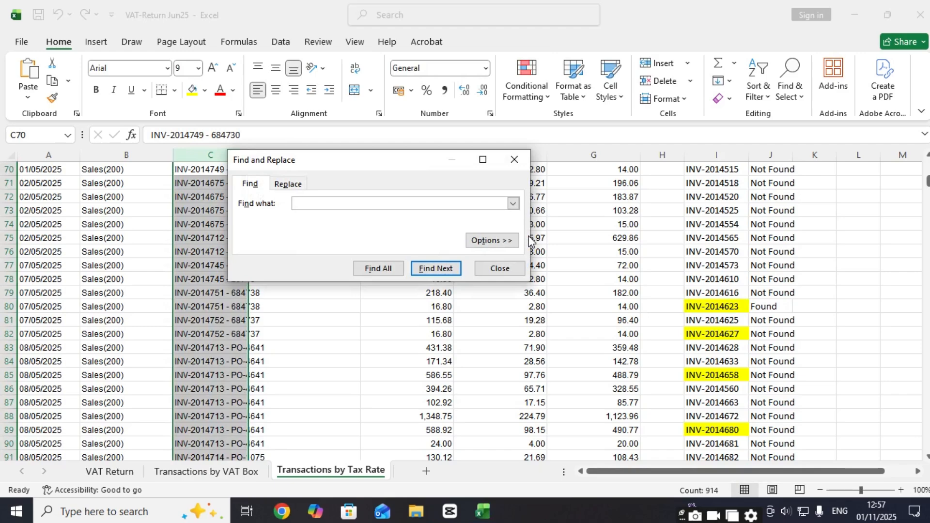
pyautogui.hotkey('ctrl', 'v')
pyautogui.click(435, 267)
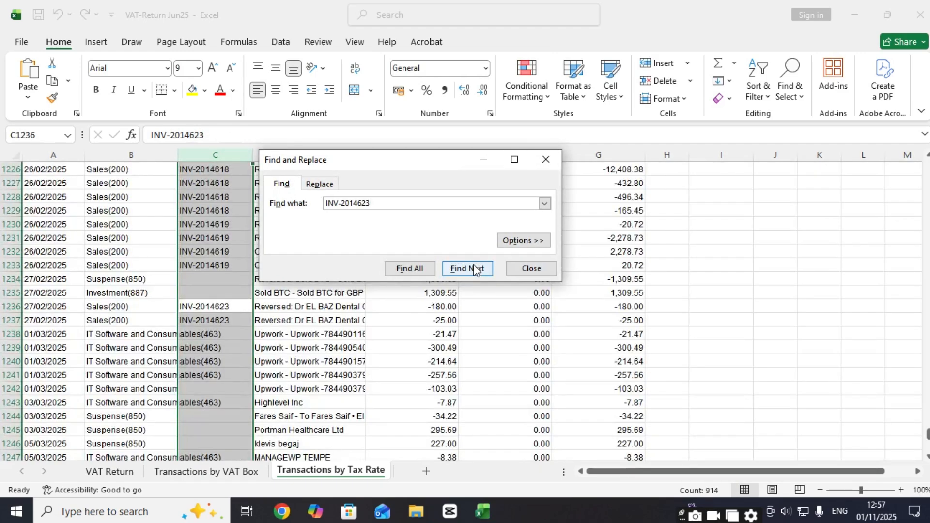
pyautogui.click(546, 160)
pyautogui.click(213, 320)
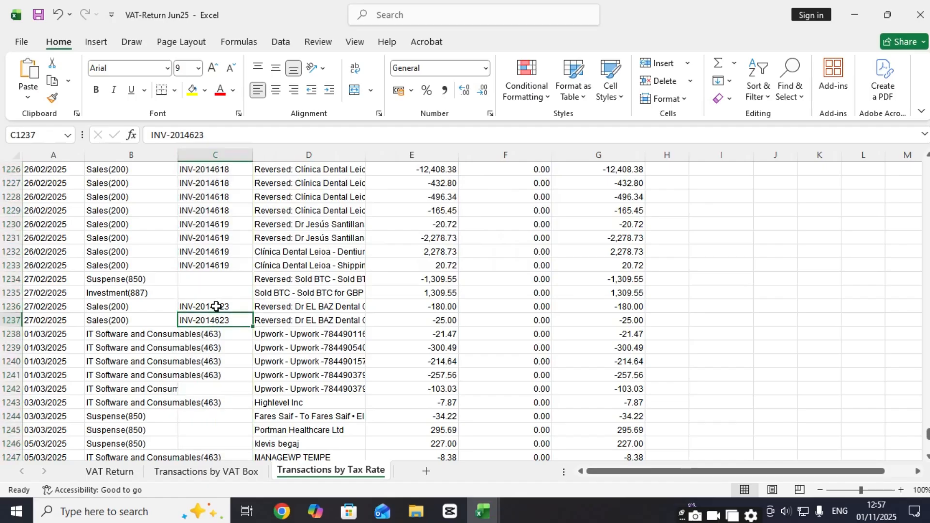
# - Examine the account, details and gross amounts of the matched invoice lines in rows 1236 and 1237
pyautogui.click(216, 307)
pyautogui.press('Right')
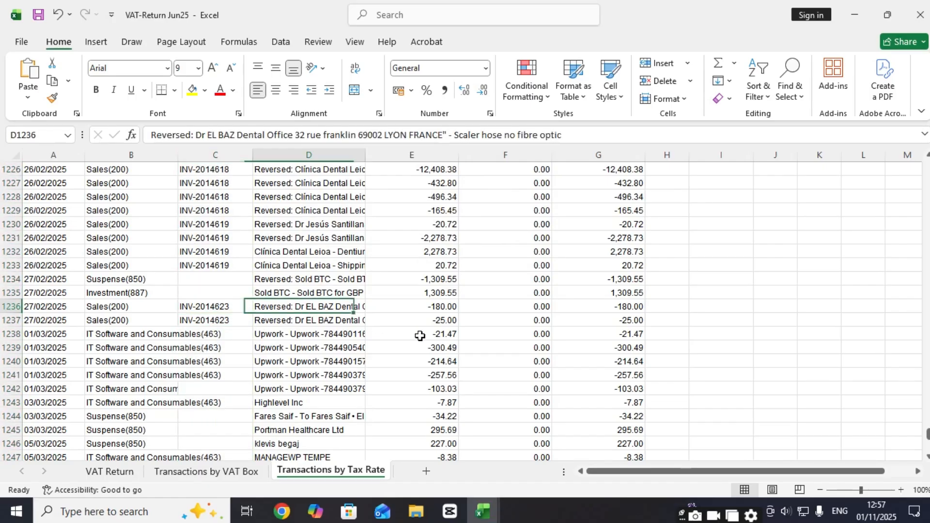
pyautogui.press('Down')
pyautogui.press('Up')
pyautogui.press('Left')
pyautogui.press('Left')
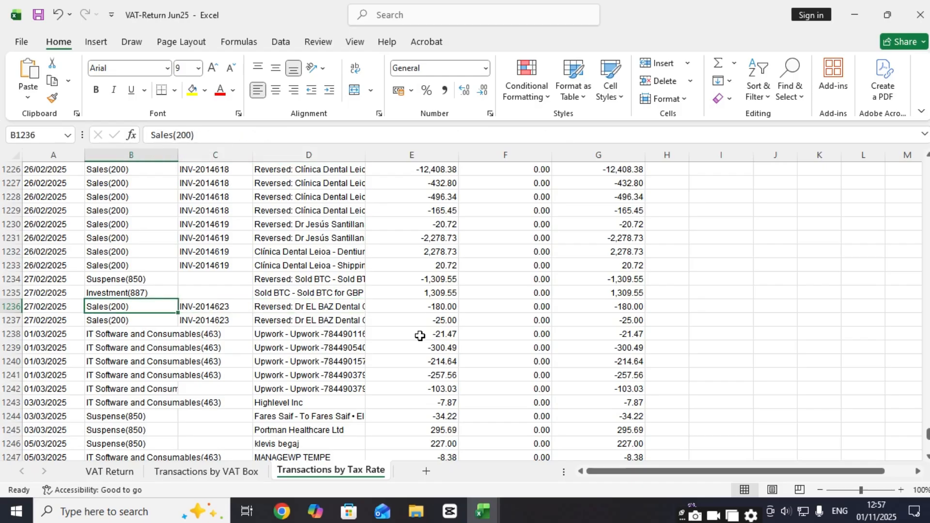
pyautogui.press('Right')
pyautogui.press('Right')
pyautogui.press('Right')
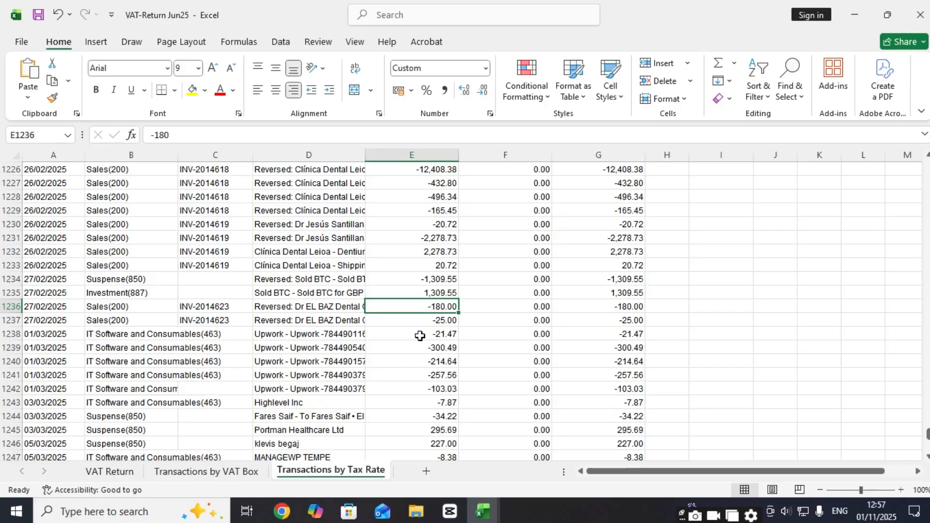
# - Return to the first match results in column J and compare the J8 formula with the full reference text in C8
pyautogui.press('Right')
pyautogui.press('Right')
pyautogui.press('Right')
pyautogui.press('Right')
pyautogui.press('Right')
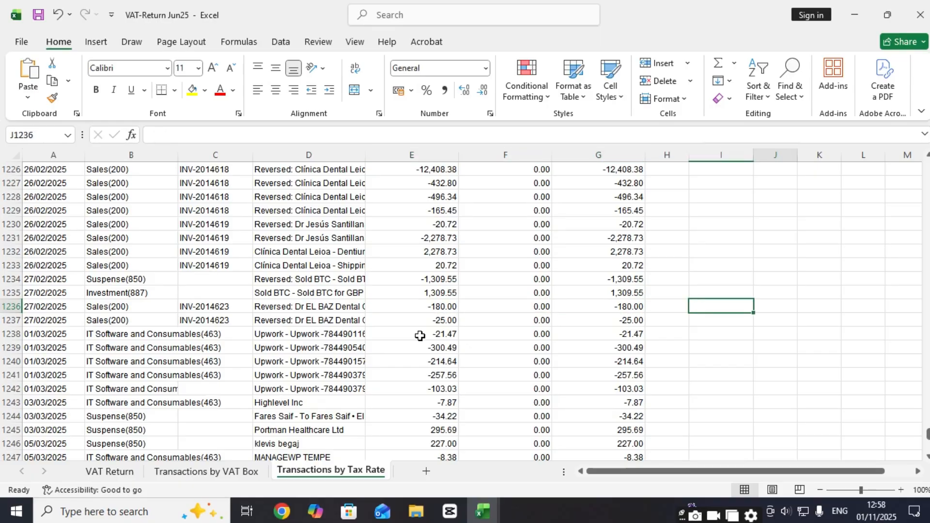
pyautogui.hotkey('ctrl', 'Up')
pyautogui.press('Up')
pyautogui.hotkey('ctrl', 'Up')
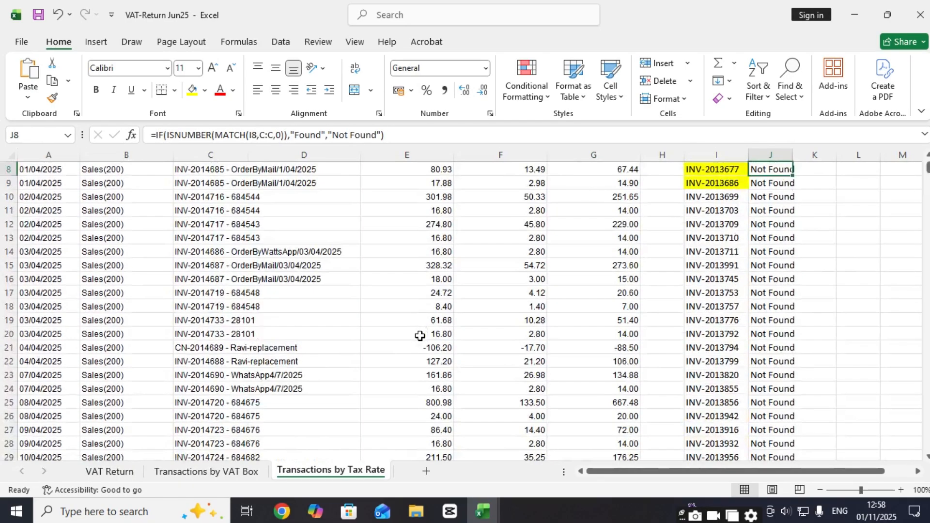
pyautogui.press('Up')
pyautogui.press('Down')
pyautogui.press('Down')
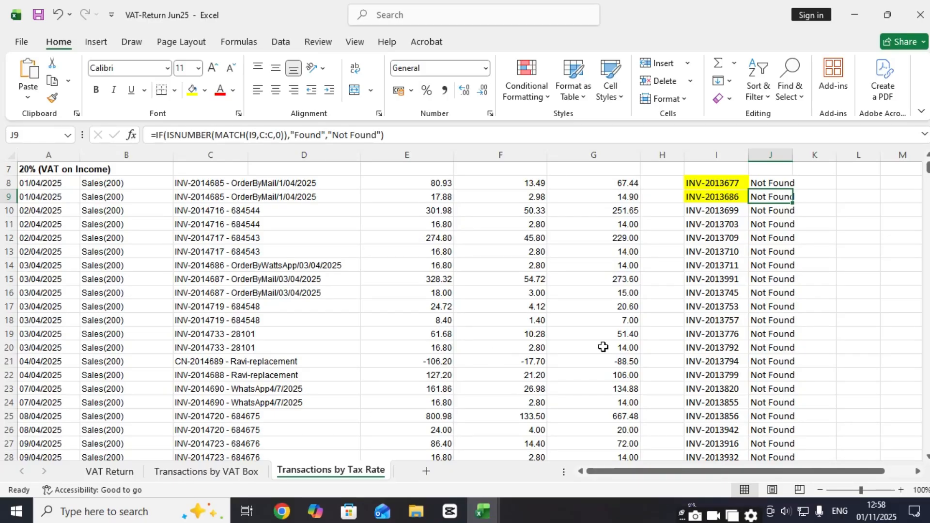
pyautogui.scroll(1, 436, 247)
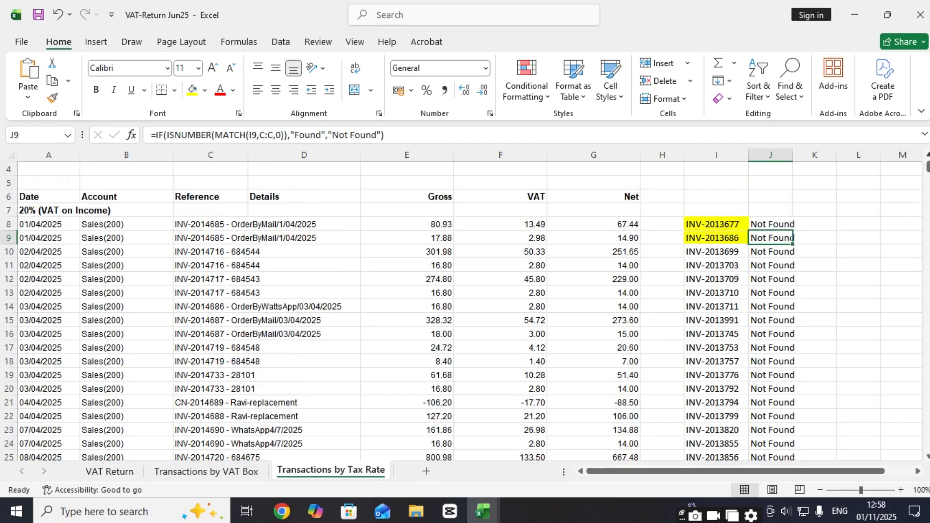
pyautogui.click(204, 223)
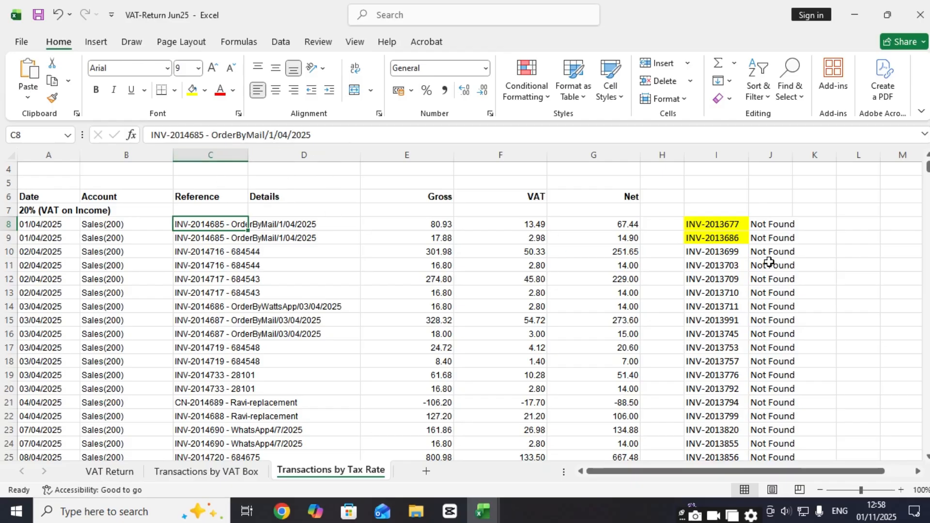
pyautogui.click(772, 227)
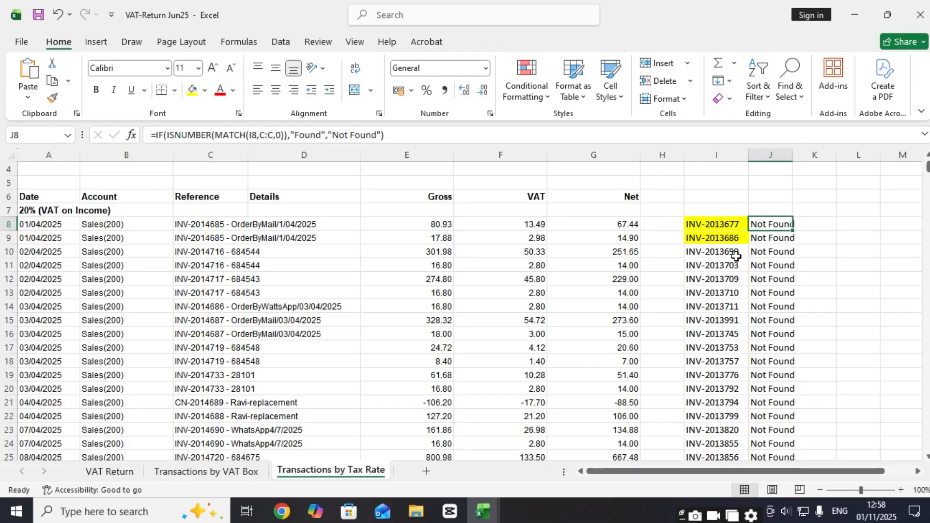
# - Copy the invoice number from I8 into the blank cell C7 to test the exact-match formula
pyautogui.click(716, 224)
pyautogui.moveTo(253, 134); pyautogui.dragTo(150, 135)
pyautogui.hotkey('ctrl', 'c')
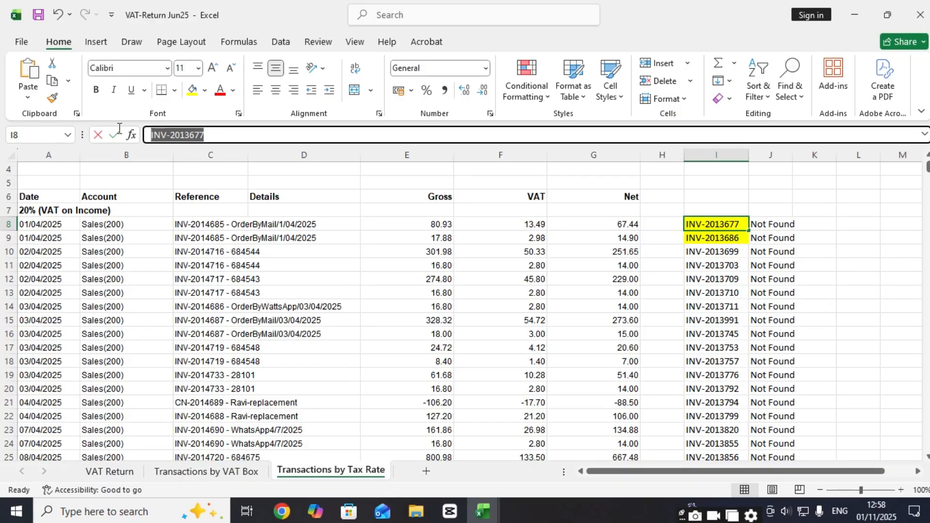
pyautogui.click(196, 211)
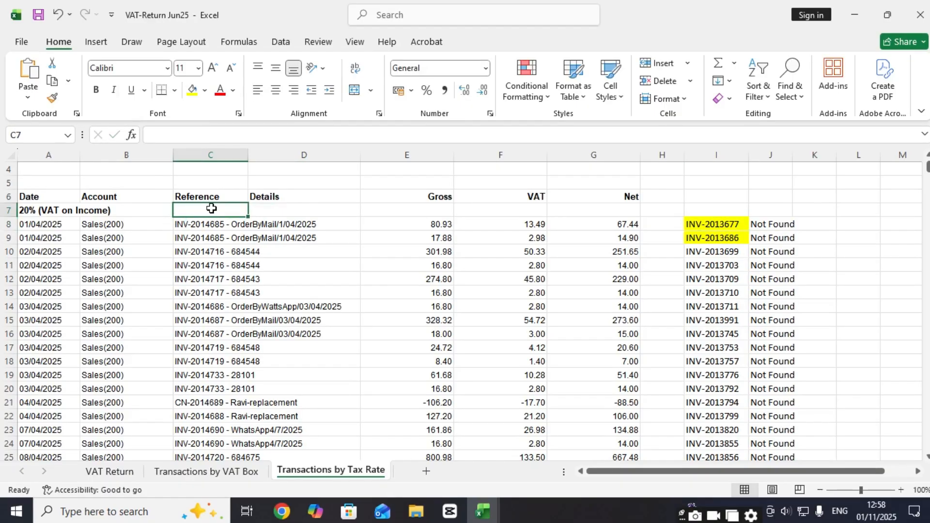
pyautogui.hotkey('ctrl', 'v')
pyautogui.press('Return')
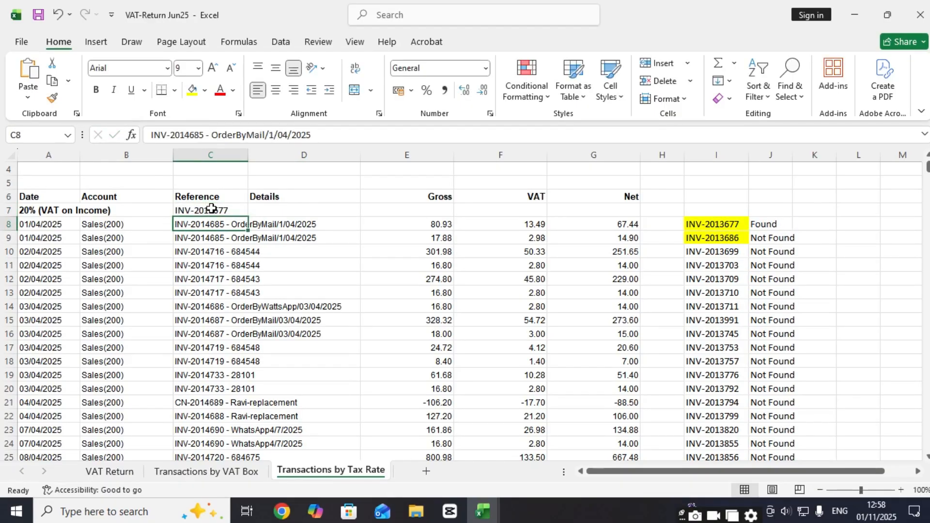
# - Append " - ooo" to the test invoice number in C7 to check how the match handles extra text
pyautogui.click(212, 209)
pyautogui.press('F2')
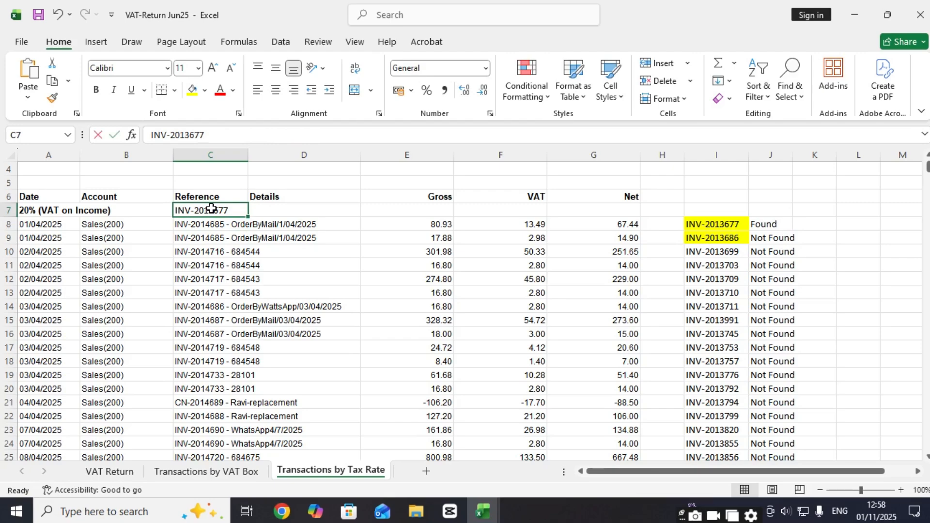
pyautogui.write('- ooo')
pyautogui.press('Return')
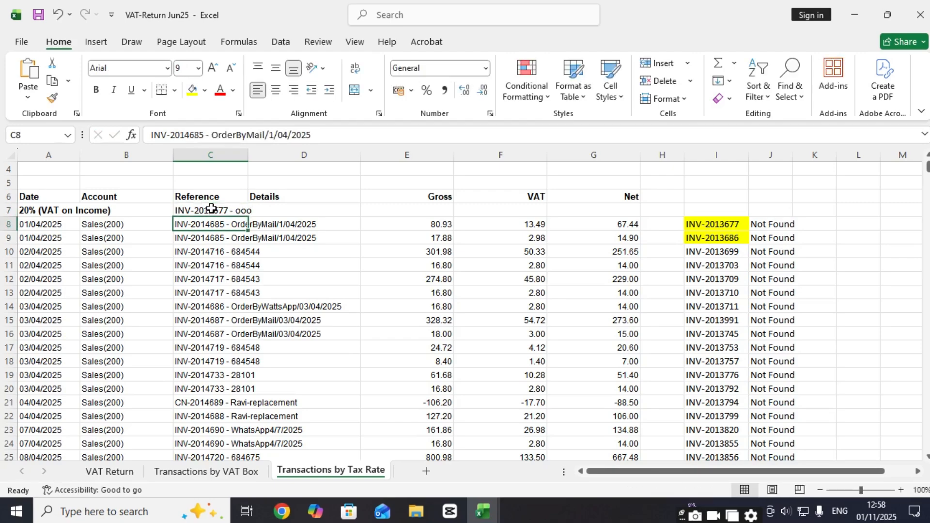
# - Delete the test reference from C7 and select the match formula in J8
pyautogui.click(212, 208)
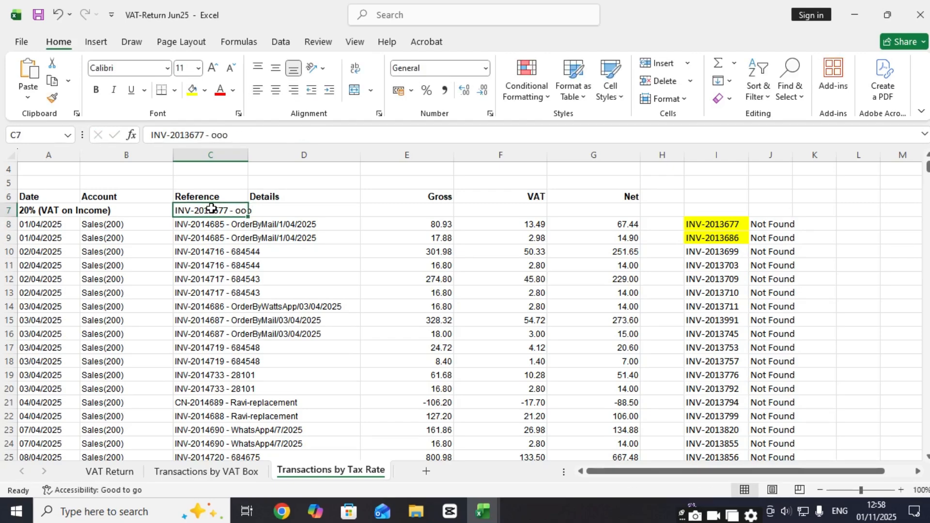
pyautogui.press('Delete')
pyautogui.press('Right')
pyautogui.press('Right')
pyautogui.press('Right')
pyautogui.press('Right')
pyautogui.press('Right')
pyautogui.press('Right')
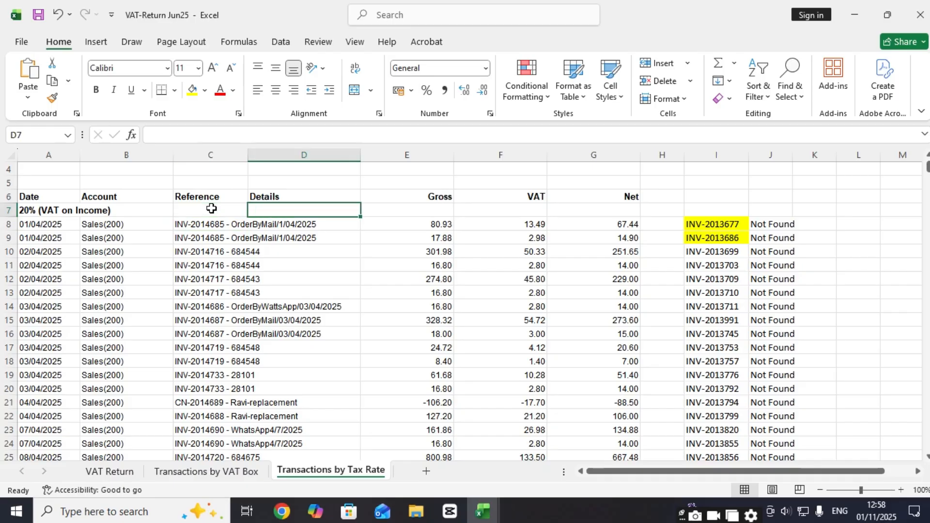
pyautogui.press('Right')
pyautogui.press('Down')
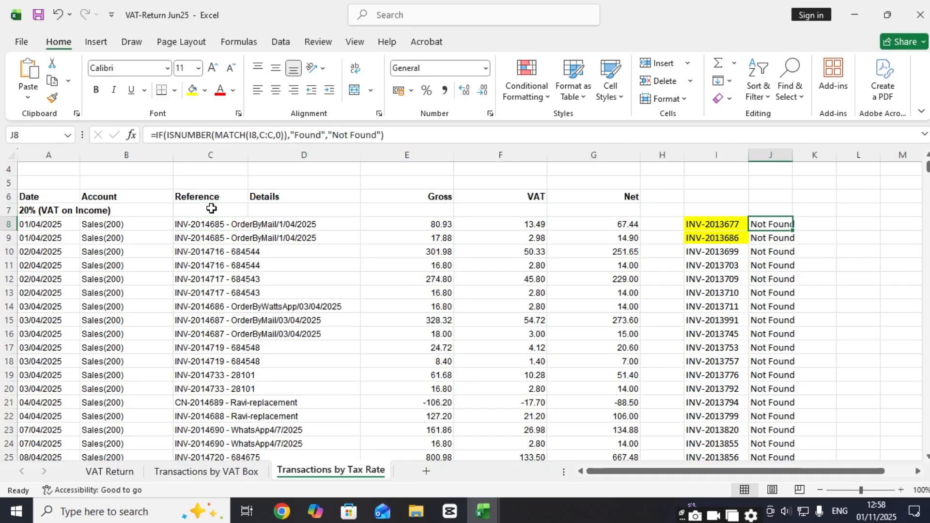
# - Widen columns J and K and select K8 for a second match formula
pyautogui.press('Right')
pyautogui.press('Right')
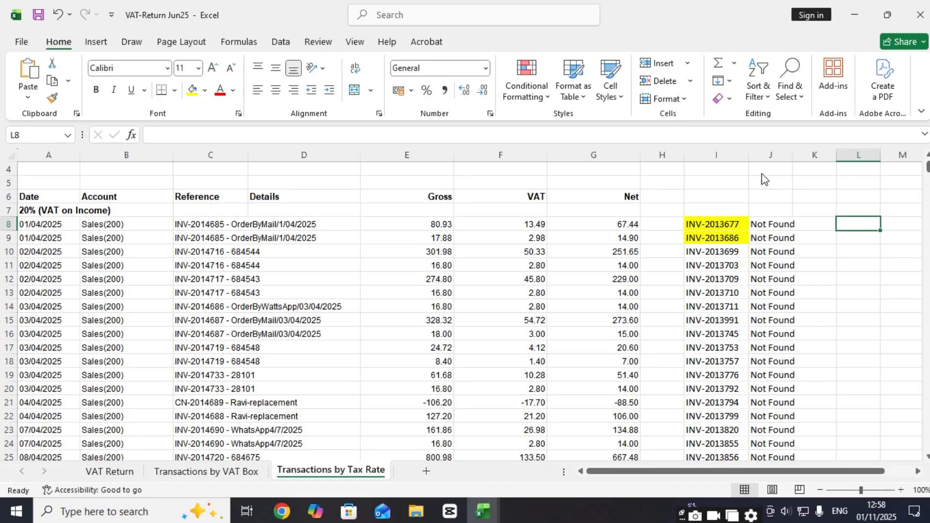
pyautogui.moveTo(787, 155); pyautogui.dragTo(871, 156)
pyautogui.press('Left')
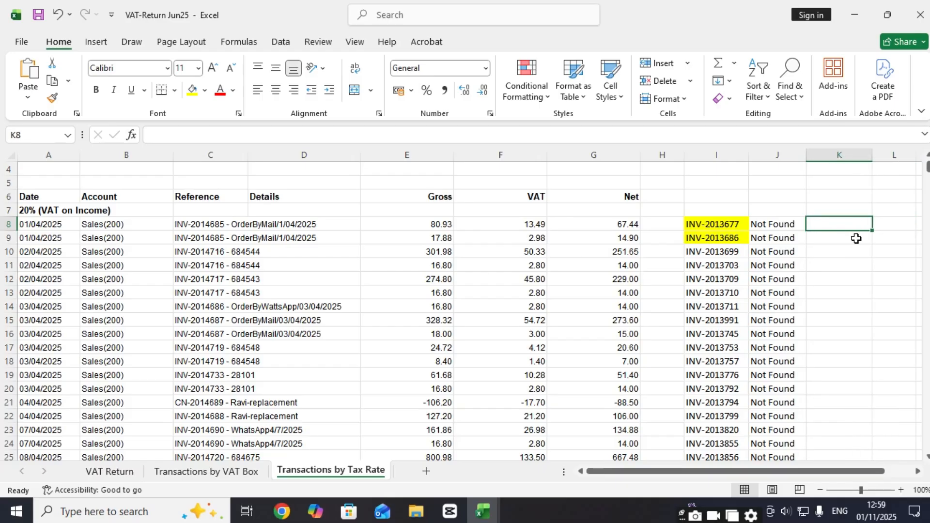
# - Start a partial-match formula in K8 with =IF(SUMPRODUCT(--ISNUMBER(
pyautogui.write('=if')
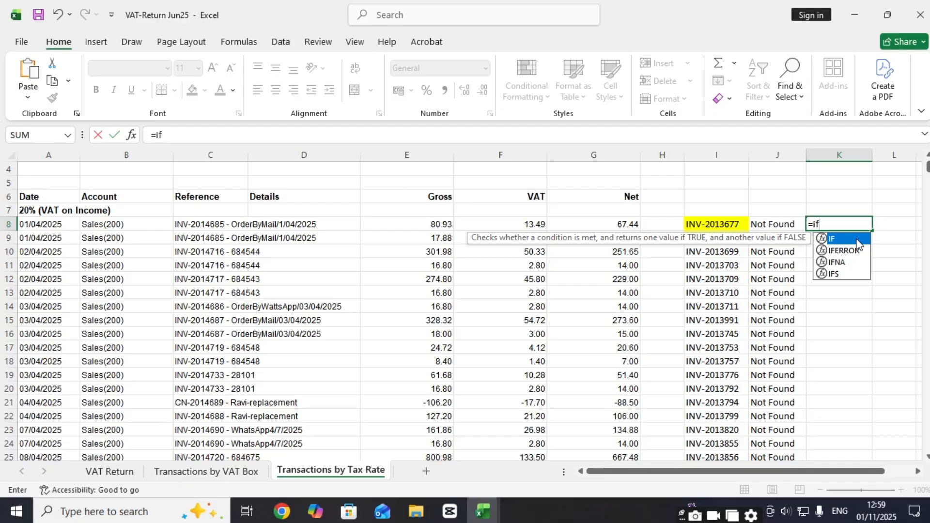
pyautogui.write('(su')
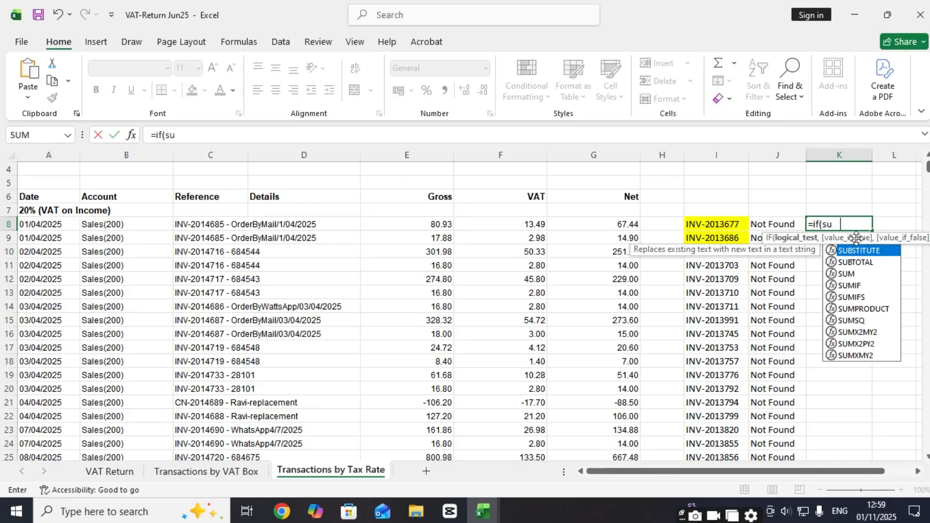
pyautogui.write('mproduct(')
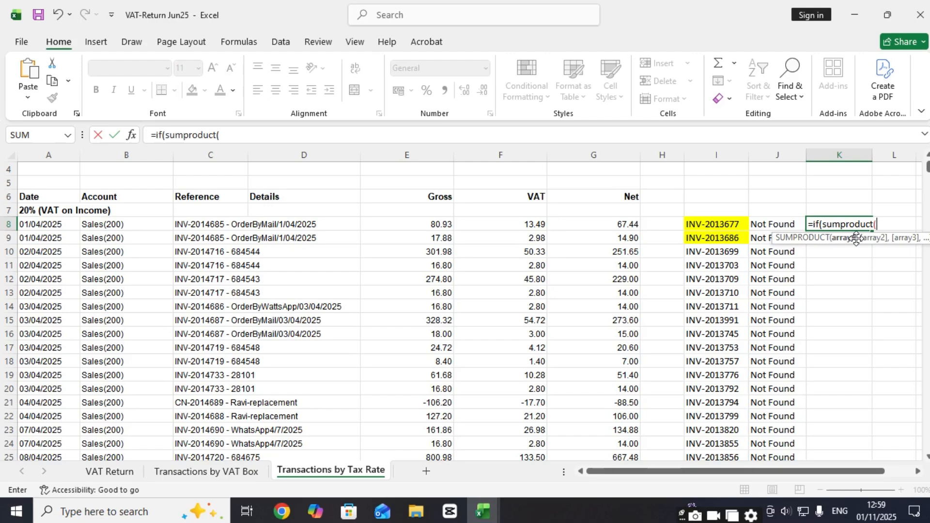
pyautogui.write('--')
pyautogui.write('isn')
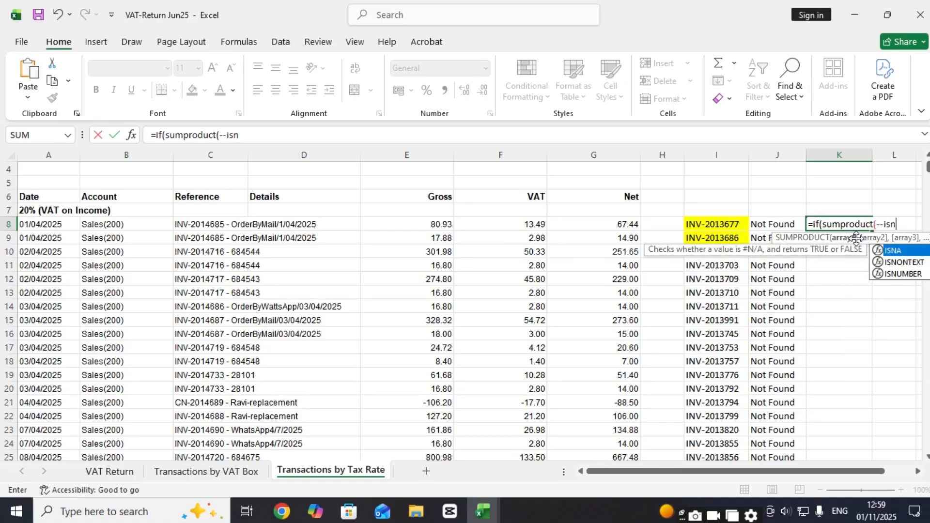
pyautogui.write('umber(')
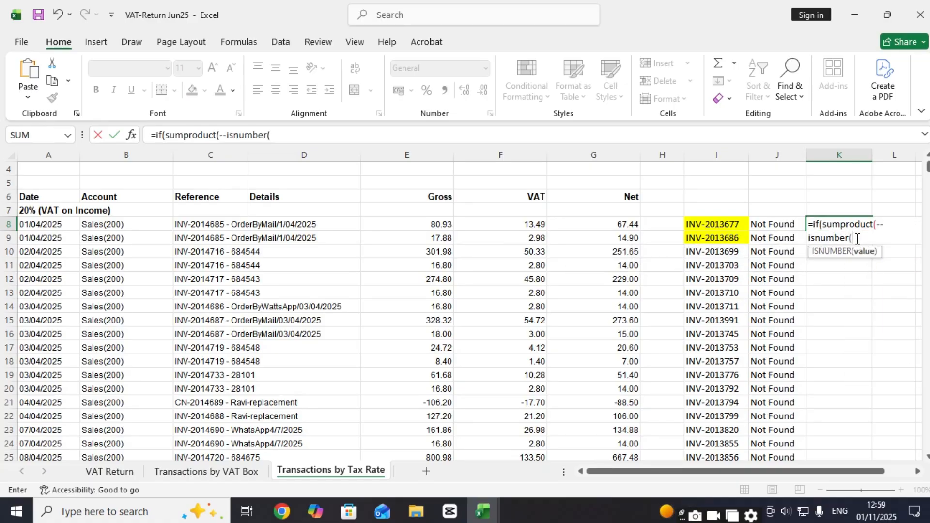
# - Add SEARCH(I8,C:C) to the K8 formula and close the ISNUMBER and SUMPRODUCT brackets
pyautogui.write('search')
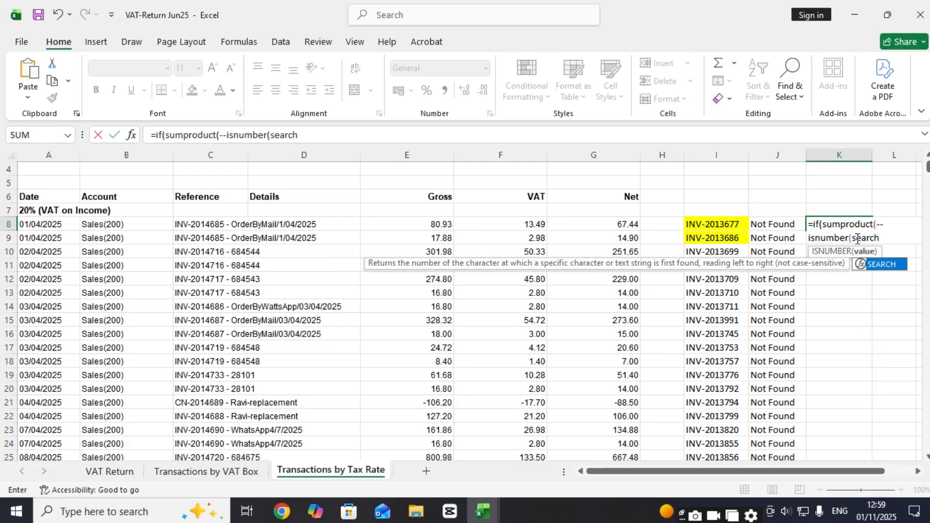
pyautogui.write('(')
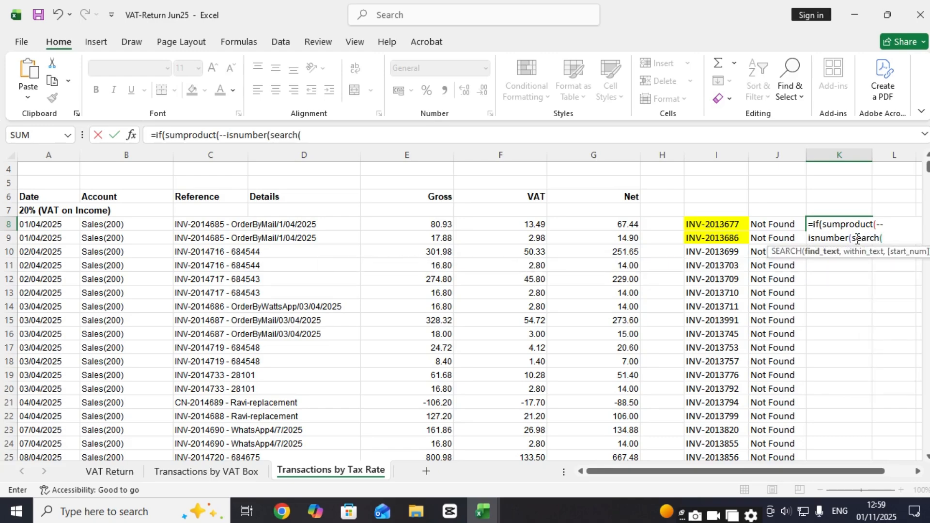
pyautogui.click(732, 225)
pyautogui.write(',')
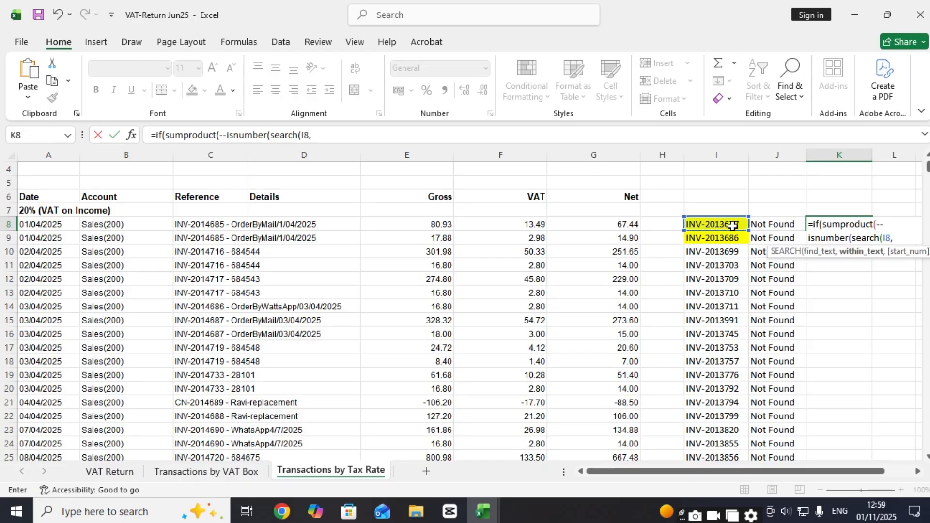
pyautogui.click(222, 154)
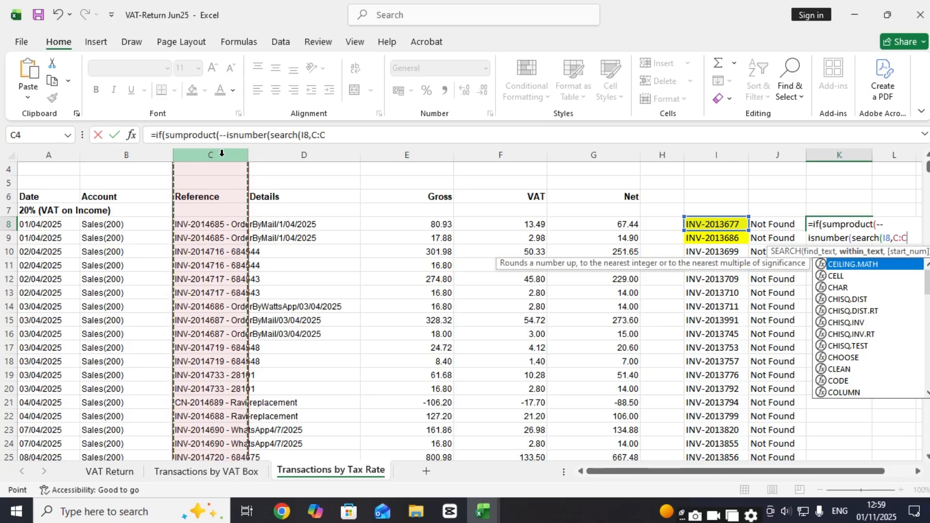
pyautogui.write('))')
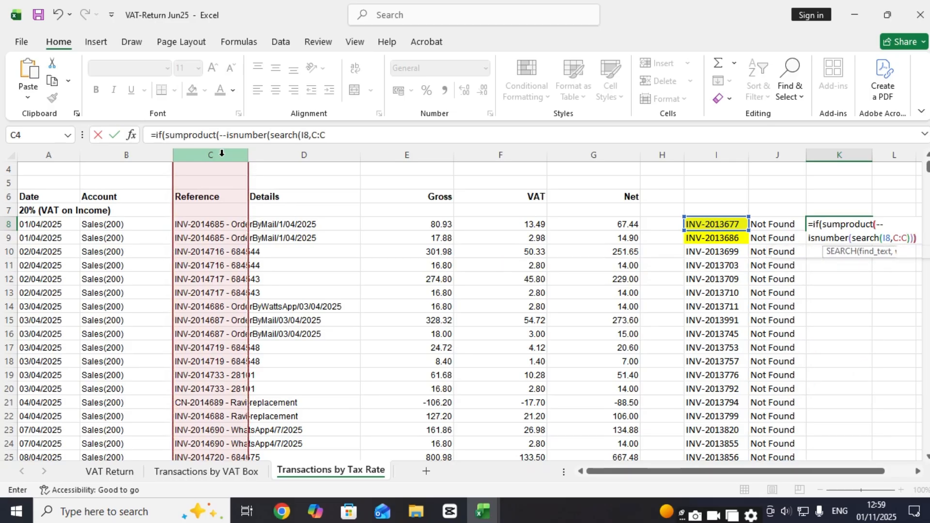
pyautogui.write(')')
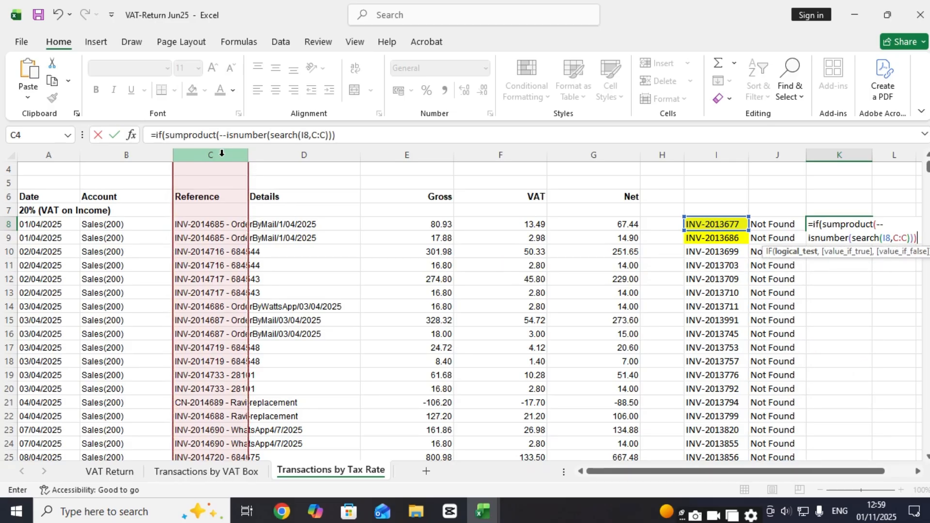
# - Complete the K8 formula with the test >0, returning "Found" when true and "Not Found" otherwise
pyautogui.write('>0')
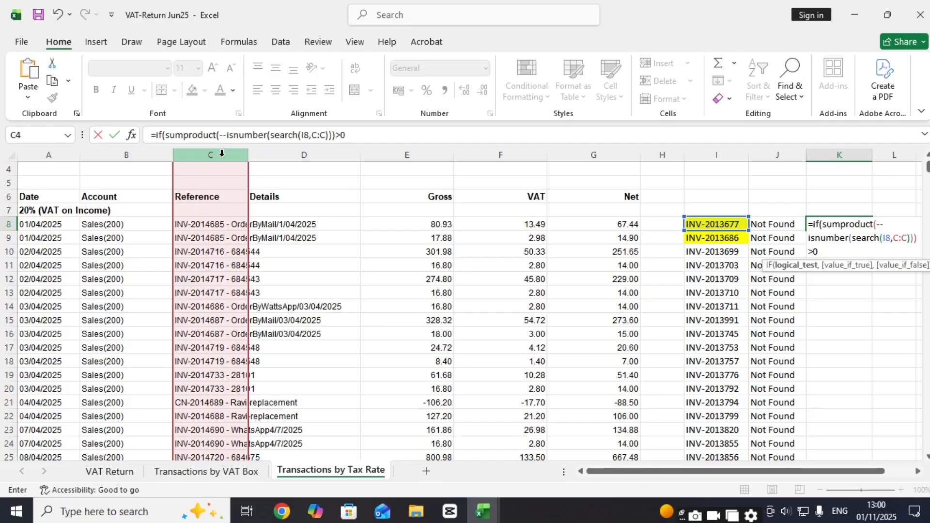
pyautogui.write(',')
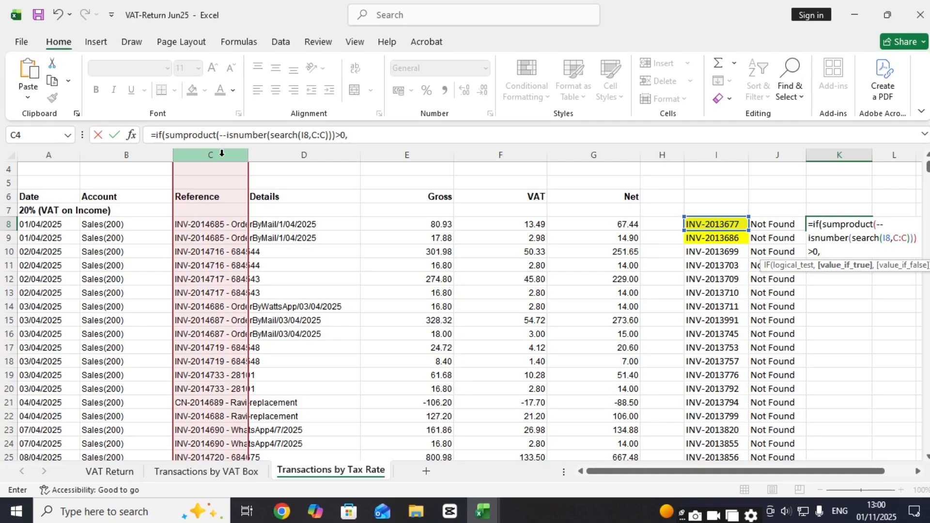
pyautogui.write('"')
pyautogui.write('Found')
pyautogui.write(':')
pyautogui.write('"')
pyautogui.write(',')
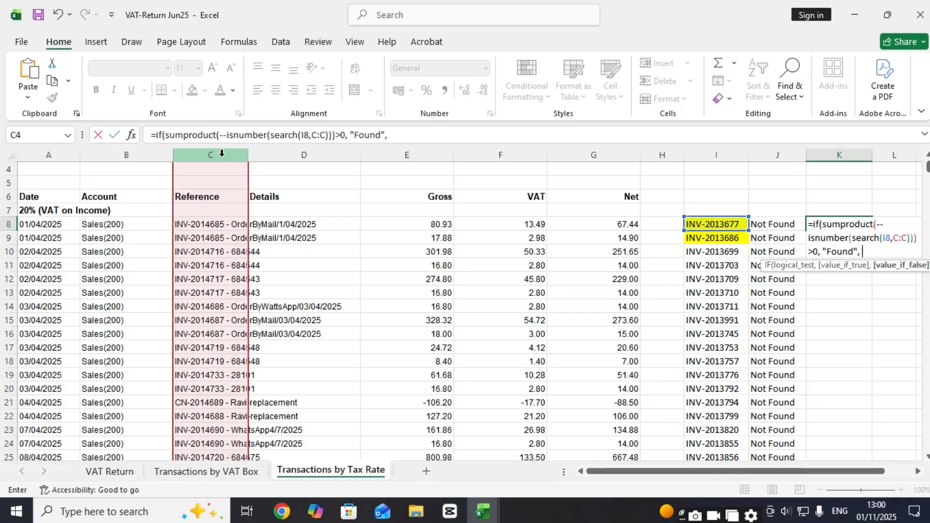
pyautogui.write(' "Not Found"')
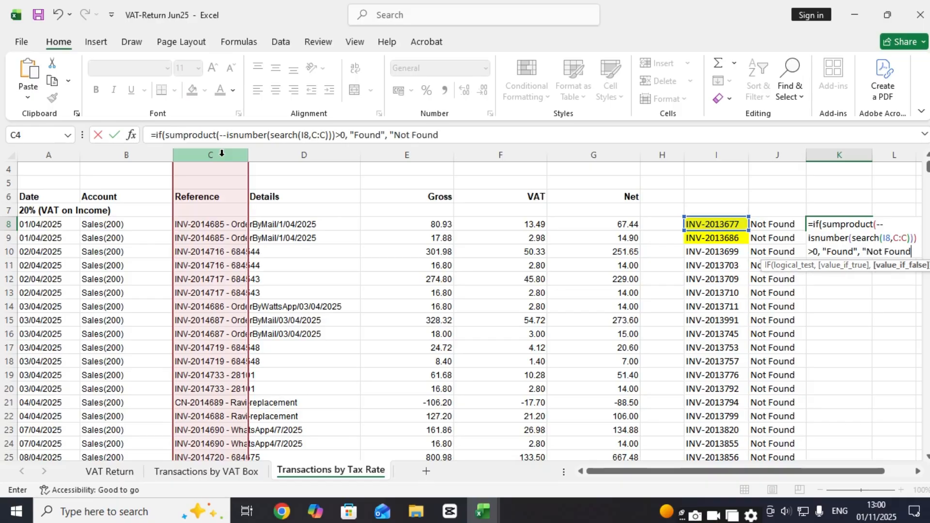
pyautogui.write(')')
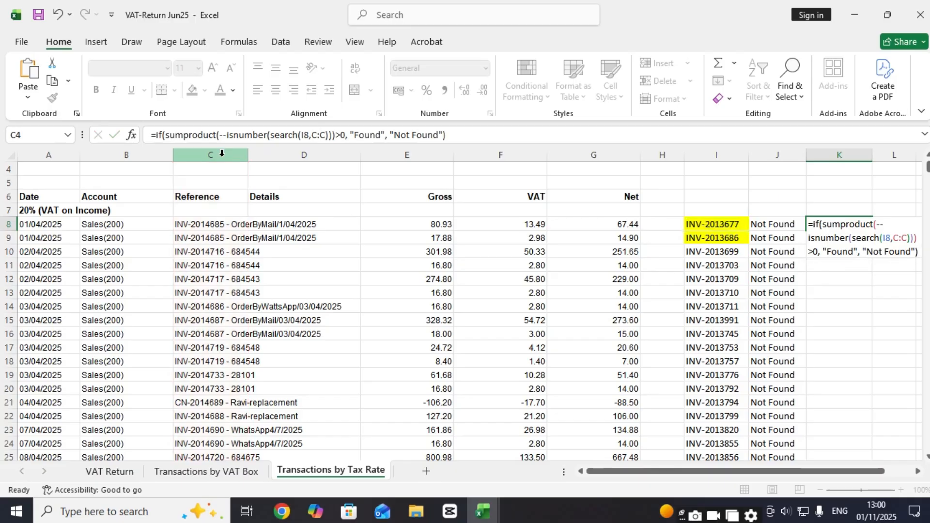
# - Confirm the partial-match formula in K8 and copy it down through K9:K96, alongside the invoice list
pyautogui.press('Return')
pyautogui.press('Up')
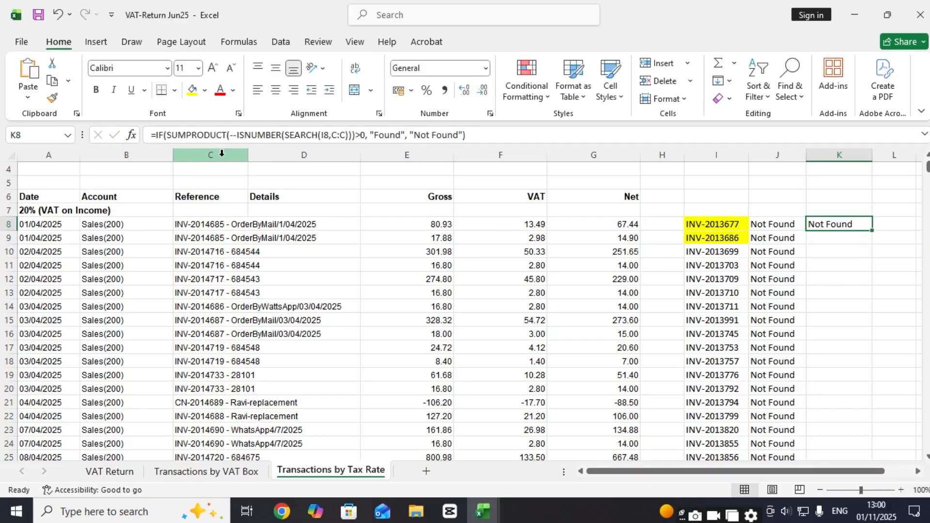
pyautogui.hotkey('ctrl', 'c')
pyautogui.press('Down')
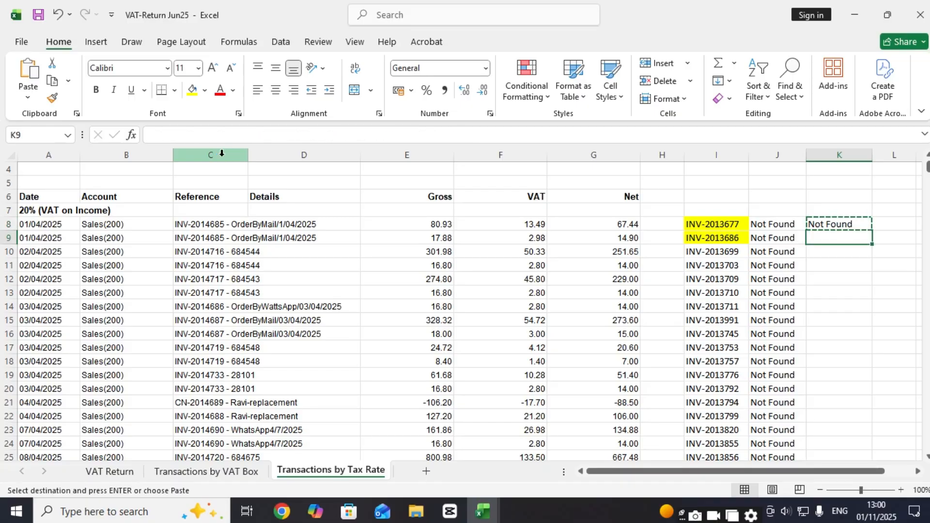
pyautogui.hotkey('shift', 'pagedown')
pyautogui.hotkey('shift', 'pagedown')
pyautogui.hotkey('shift', 'pagedown')
pyautogui.hotkey('shift', 'pagedown')
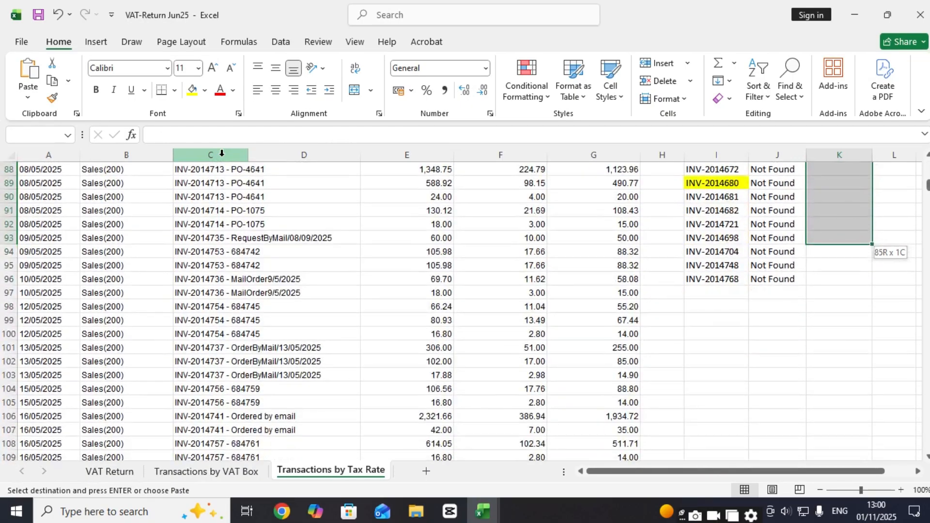
pyautogui.hotkey('shift', 'Down')
pyautogui.hotkey('shift', 'Down')
pyautogui.hotkey('shift', 'Down')
pyautogui.hotkey('ctrl', 'v')
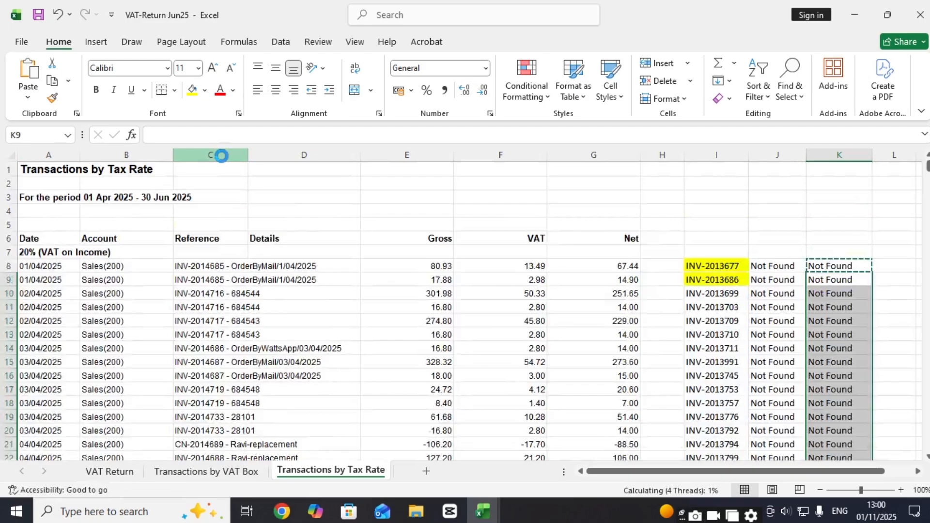
# - Review the partial-match results in column K down to row 90 against the exact-match results in column J
pyautogui.press('Down')
pyautogui.press('Down')
pyautogui.press('Down')
pyautogui.press('Down')
pyautogui.press('Down')
pyautogui.press('Down')
pyautogui.press('Down')
pyautogui.press('Down')
pyautogui.press('Down')
pyautogui.press('Down')
pyautogui.press('Down')
pyautogui.press('Down')
pyautogui.press('Down')
pyautogui.press('Down')
pyautogui.press('Down')
pyautogui.press('Down')
pyautogui.press('Down')
pyautogui.press('Down')
pyautogui.press('Down')
pyautogui.press('Down')
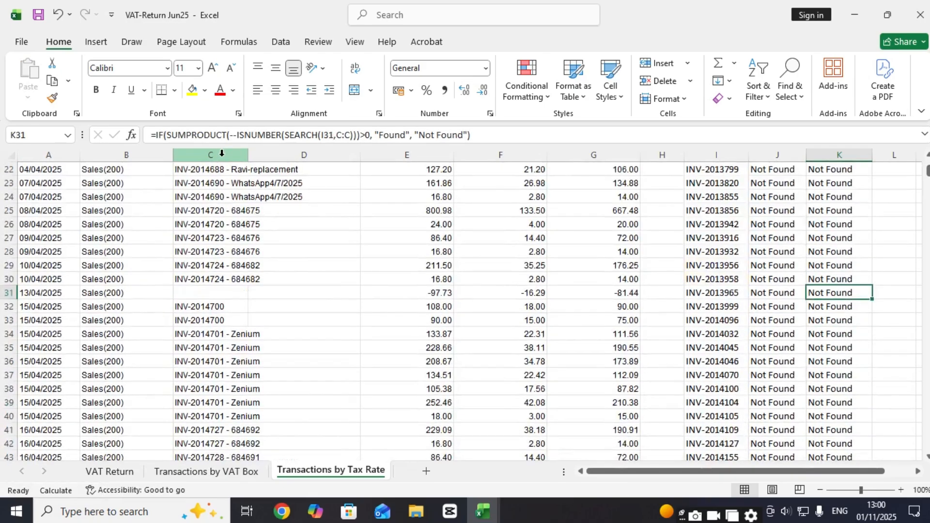
pyautogui.press('pagedown')
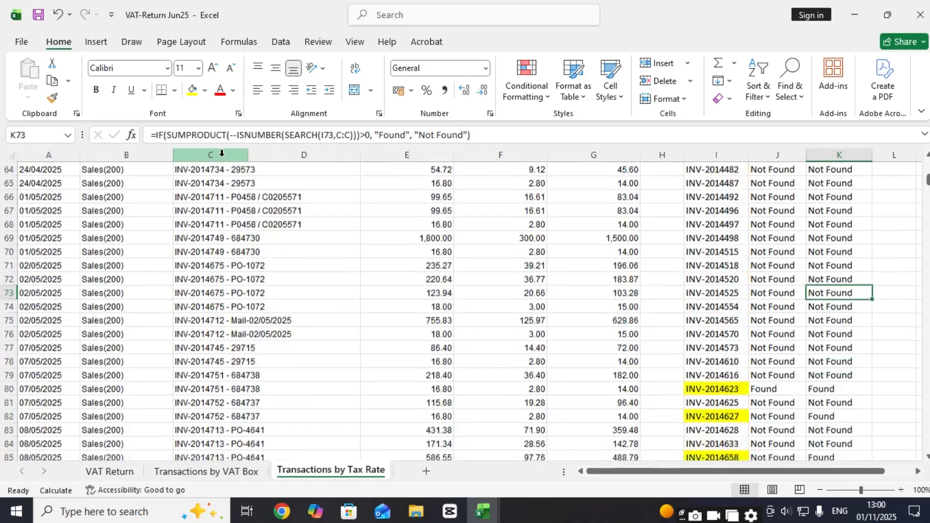
pyautogui.press('Down')
pyautogui.press('Down')
pyautogui.press('Down')
pyautogui.press('Down')
pyautogui.press('Down')
pyautogui.press('Down')
pyautogui.press('Down')
pyautogui.press('Down')
pyautogui.press('Down')
pyautogui.press('Down')
pyautogui.press('Down')
pyautogui.press('Down')
pyautogui.press('Down')
pyautogui.press('Down')
pyautogui.press('Down')
pyautogui.press('Down')
pyautogui.press('Down')
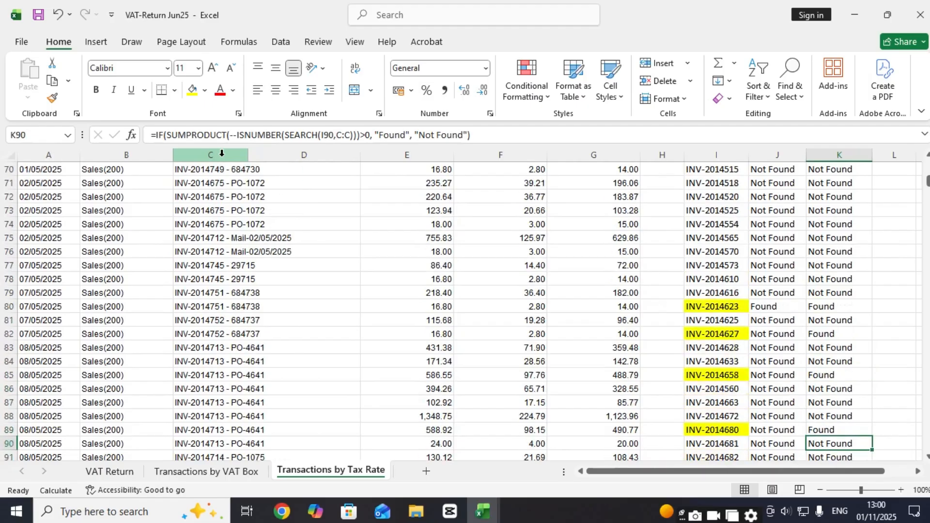
# - Examine the column K results and formulas for the highlighted invoices in rows 82, 85 and 89
pyautogui.press('Up')
pyautogui.press('Up')
pyautogui.press('Up')
pyautogui.press('Up')
pyautogui.press('Up')
pyautogui.press('Up')
pyautogui.press('Up')
pyautogui.press('Up')
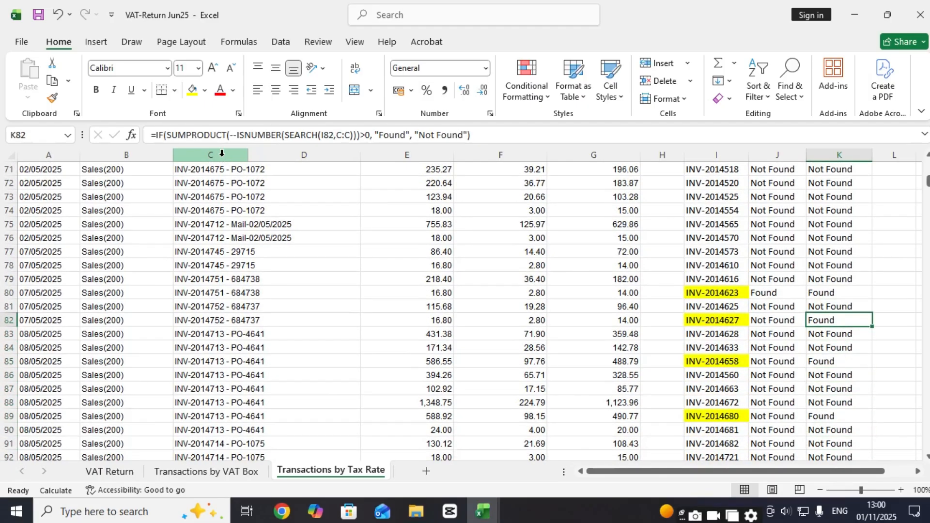
pyautogui.press('Down')
pyautogui.press('Down')
pyautogui.press('Down')
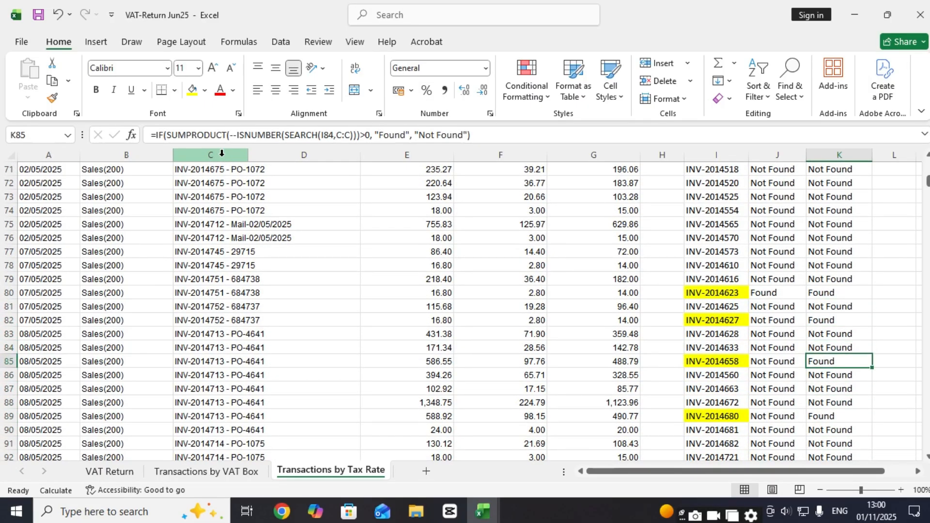
pyautogui.press('Down')
pyautogui.press('Down')
pyautogui.press('Down')
pyautogui.press('Down')
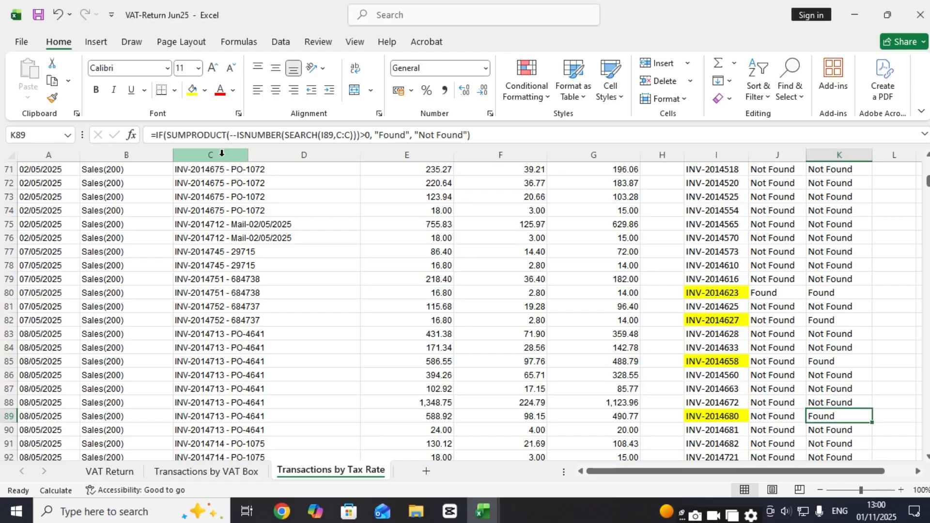
pyautogui.press('Down')
pyautogui.press('Up')
pyautogui.press('Up')
pyautogui.press('Up')
pyautogui.press('Up')
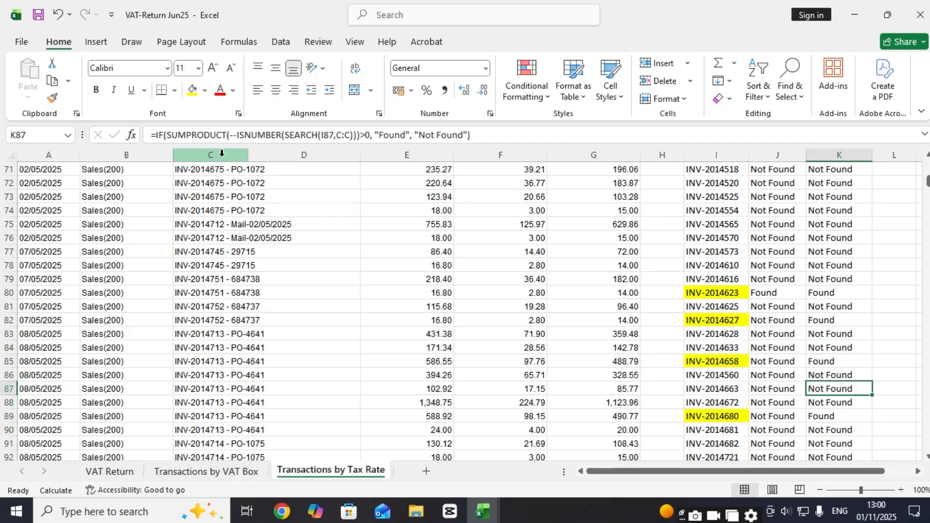
pyautogui.press('Up')
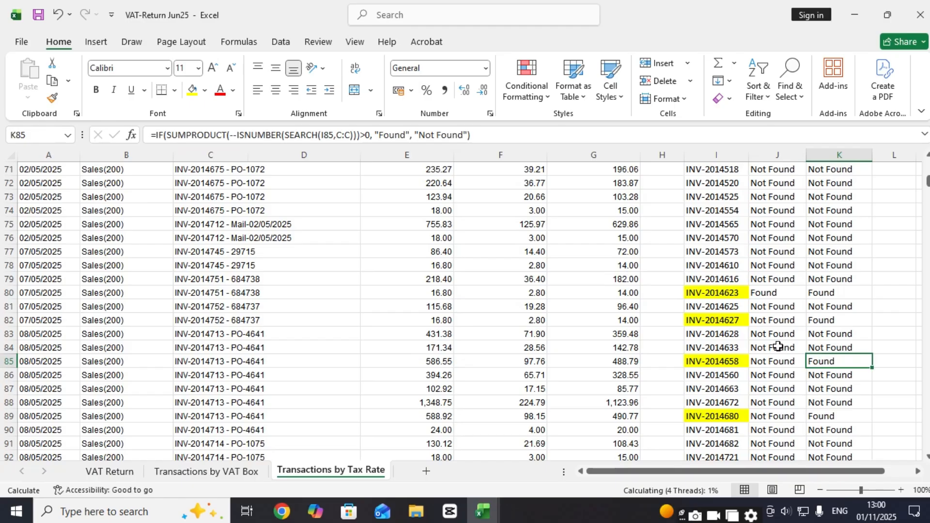
pyautogui.click(730, 364)
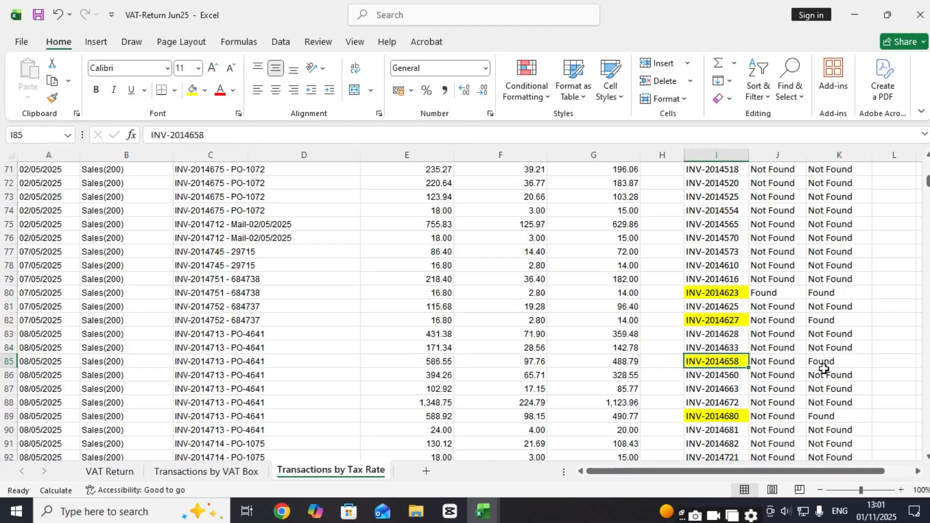
pyautogui.click(823, 367)
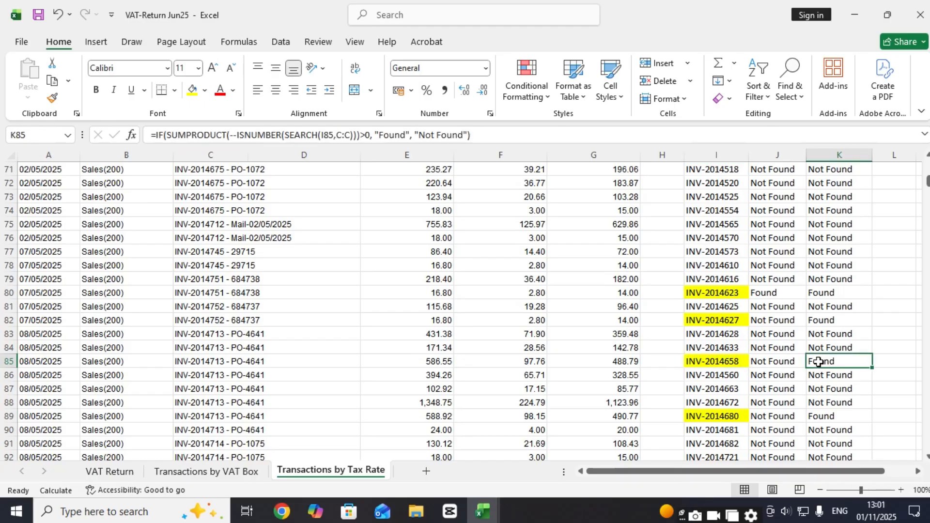
# - Copy the invoice number from I82 and search for it in column C to verify the partial match
pyautogui.click(719, 322)
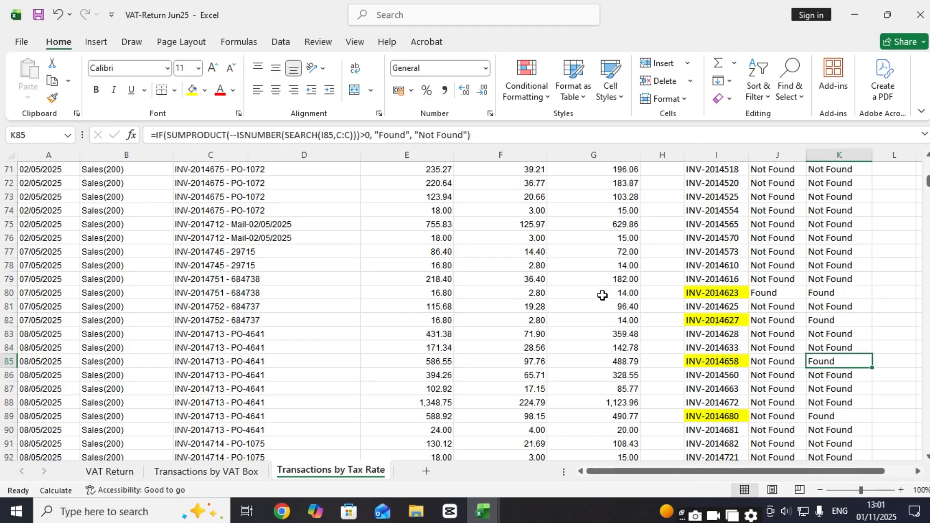
pyautogui.tripleClick(214, 130)
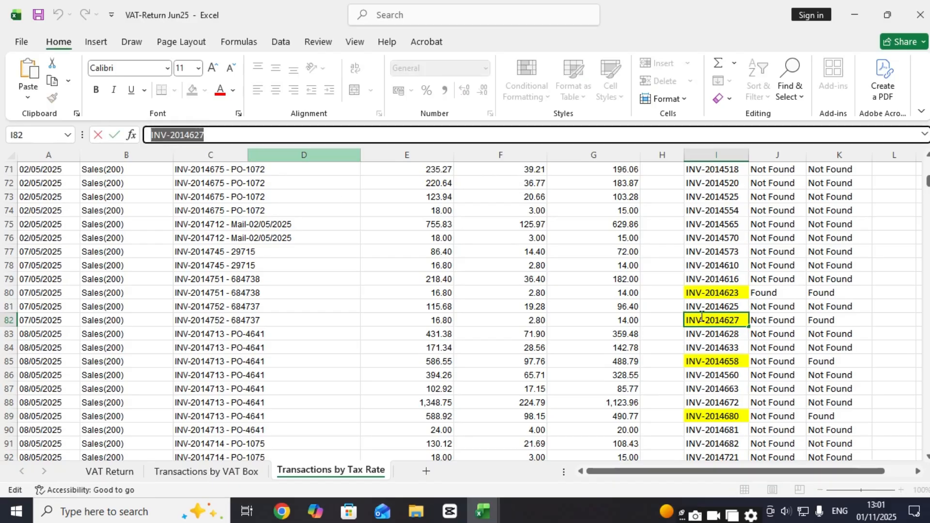
pyautogui.click(720, 254)
pyautogui.click(209, 155)
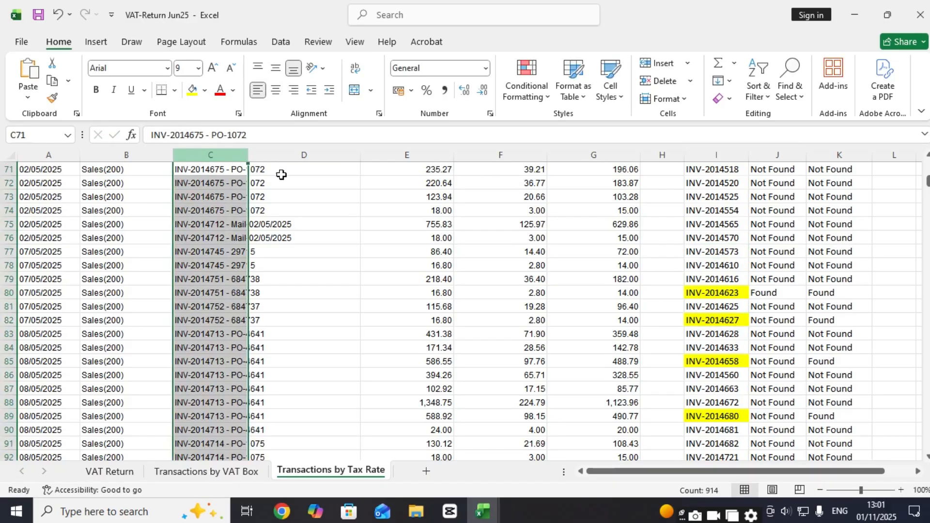
pyautogui.hotkey('ctrl', 'f')
pyautogui.hotkey('ctrl', 'v')
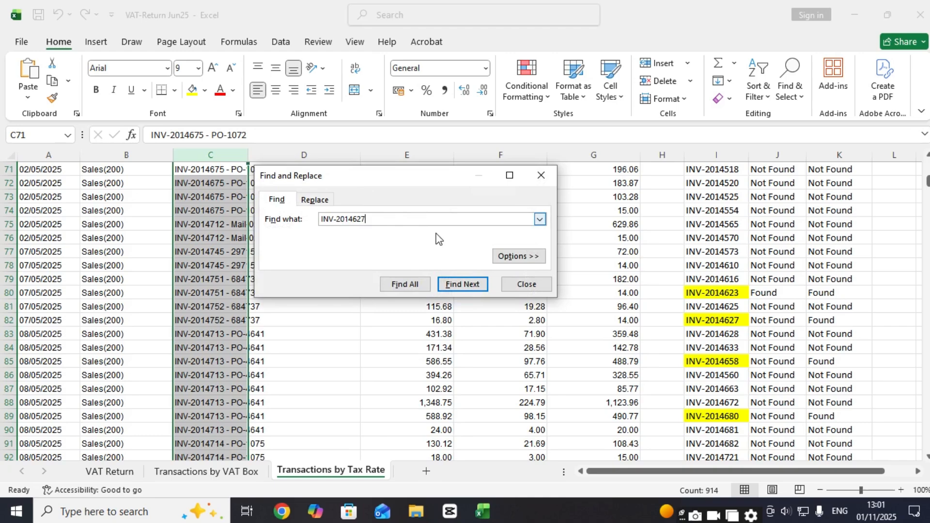
pyautogui.click(467, 283)
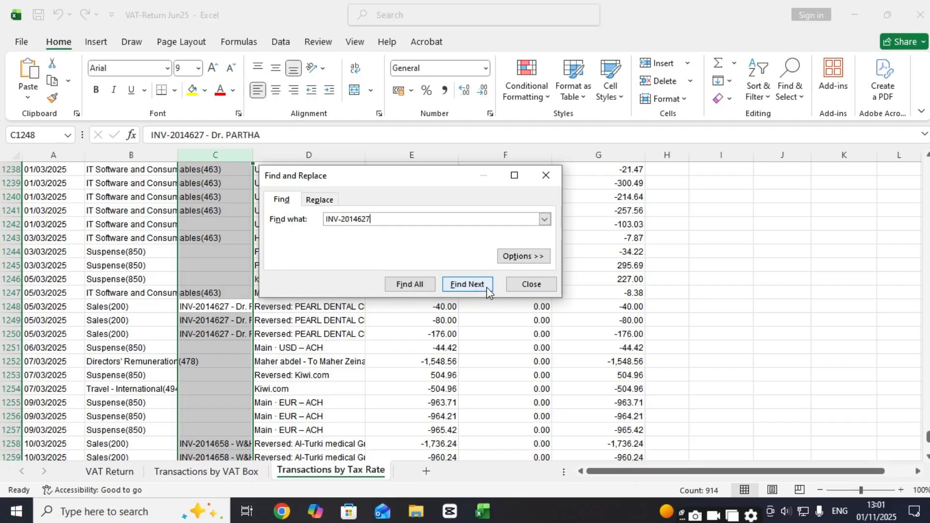
pyautogui.click(530, 285)
# - Return to the first rows of the match results and inspect the exact-match formula in J16
pyautogui.click(741, 306)
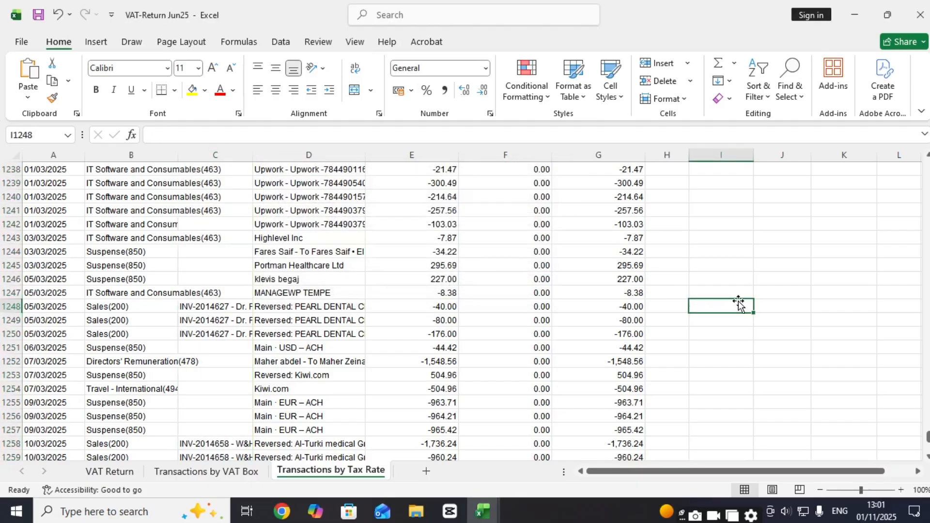
pyautogui.click(766, 307)
pyautogui.hotkey('ctrl', 'Up')
pyautogui.hotkey('ctrl', 'Up')
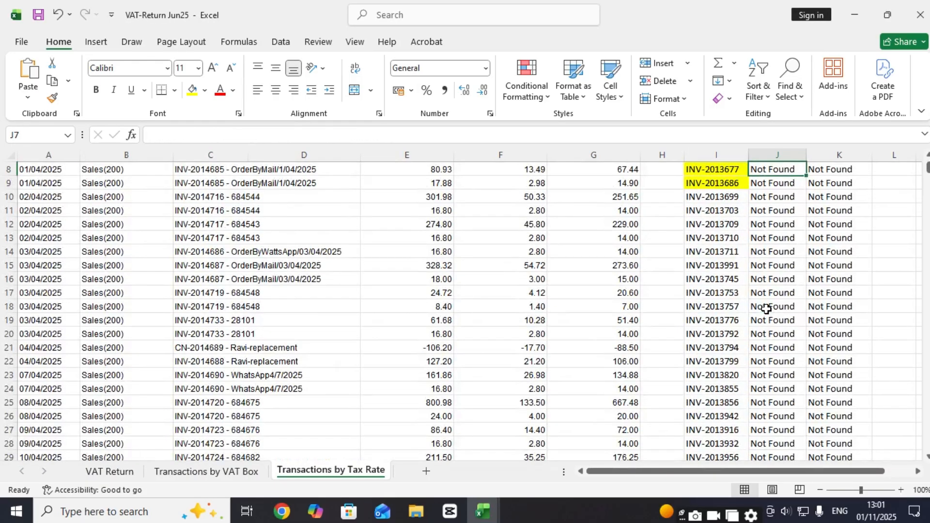
pyautogui.press('Up')
pyautogui.press('Up')
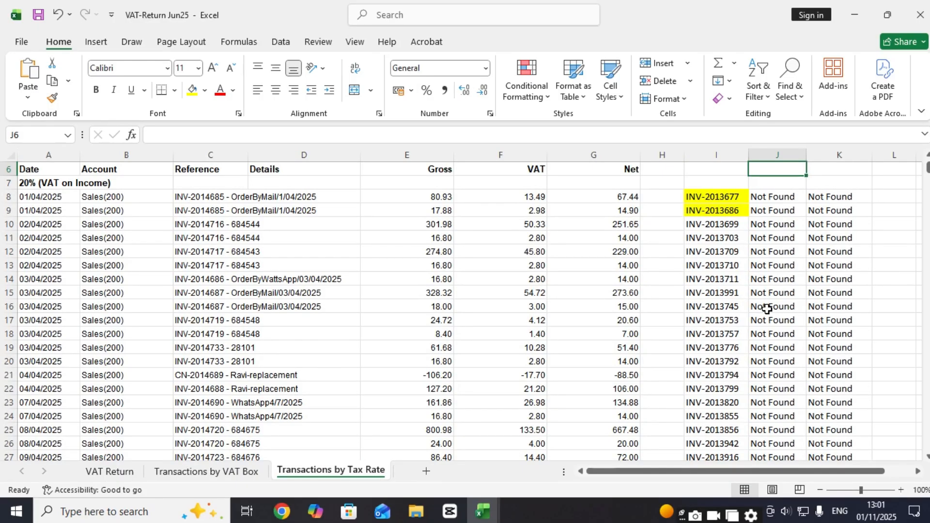
pyautogui.click(764, 309)
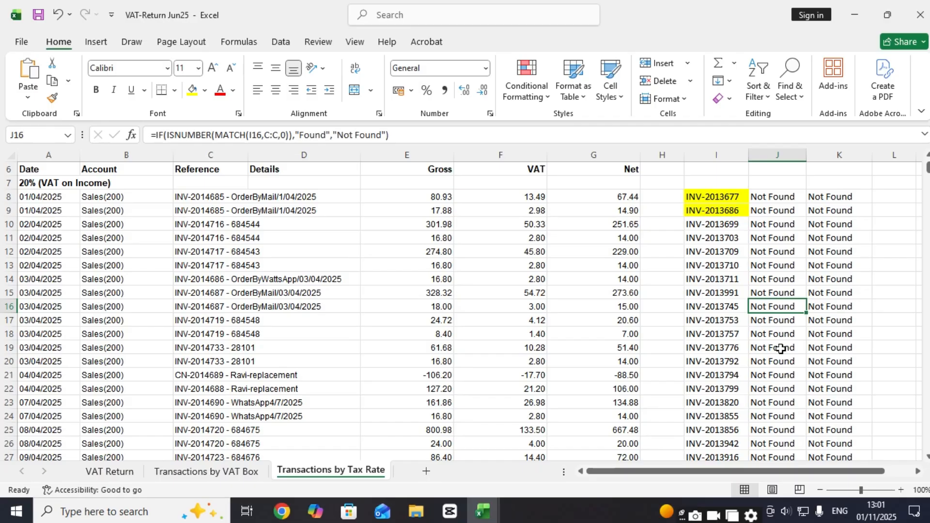
pyautogui.click(459, 517)
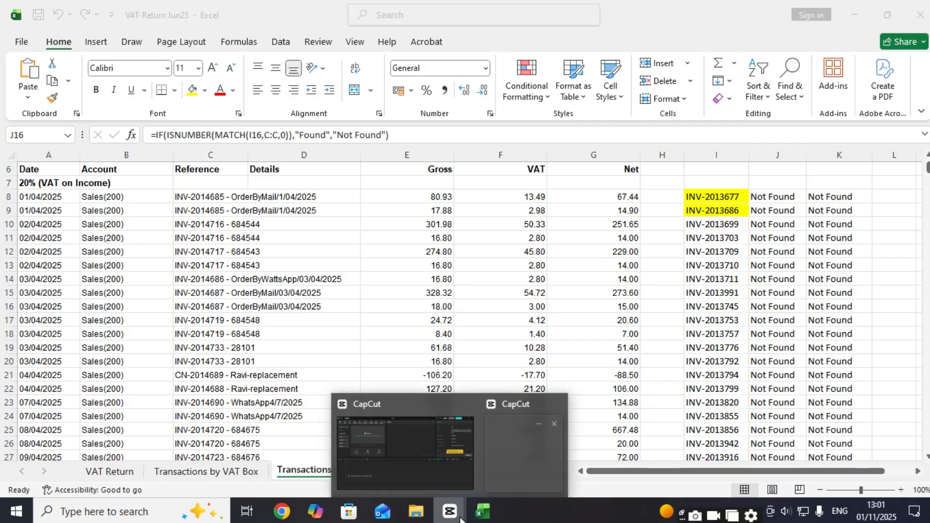
pyautogui.moveTo(516, 476)
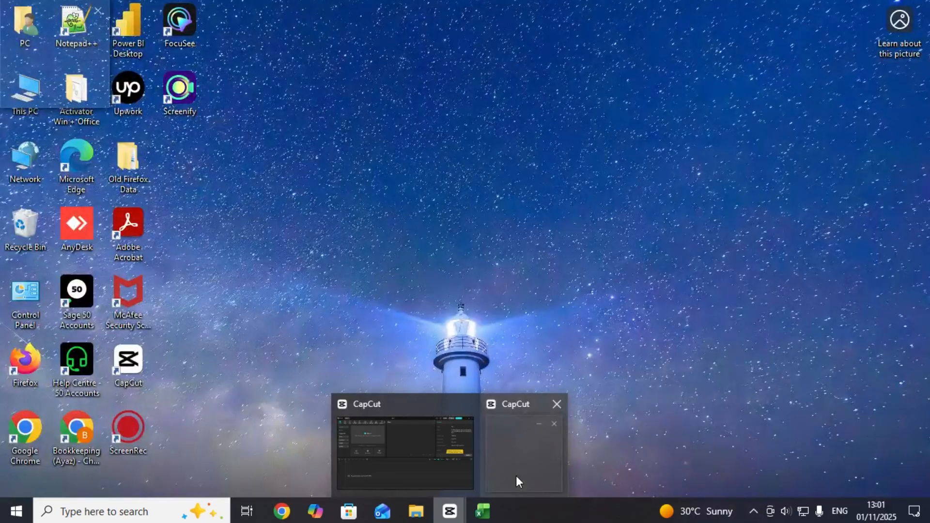